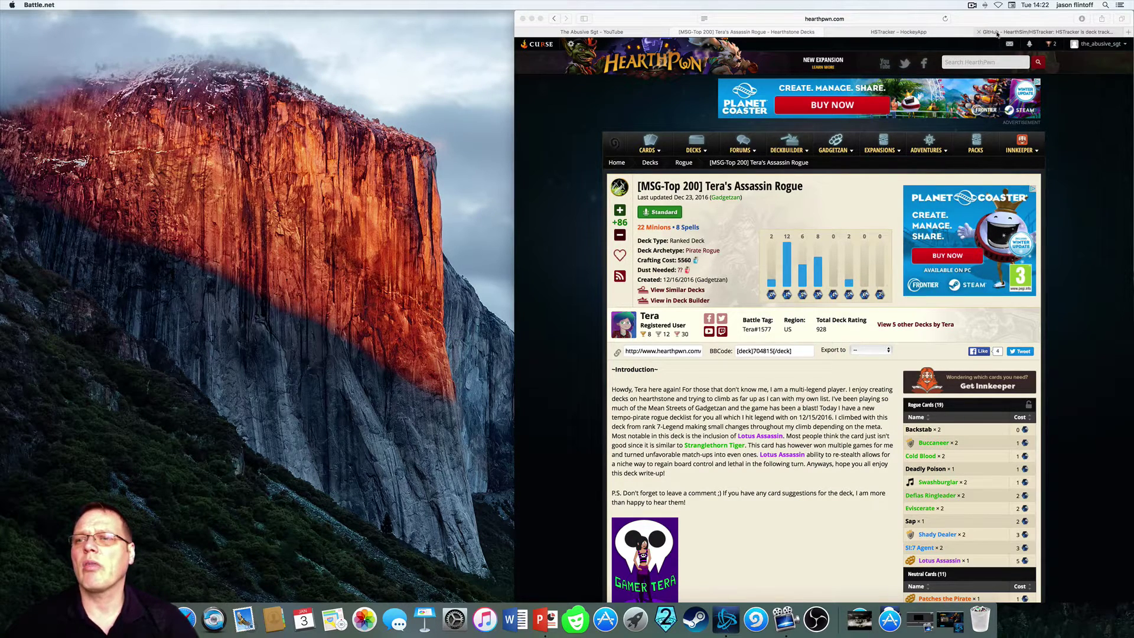
- Show the HSTracker GitHub readme full-screen at its Features section and Deck Tracker screenshot
{"action": "left_click", "coordinate": [997, 34]}
{"action": "scroll", "coordinate": [561, 210], "scroll_direction": "up", "scroll_amount": 5}
{"action": "scroll", "coordinate": [562, 205], "scroll_direction": "up", "scroll_amount": 5}
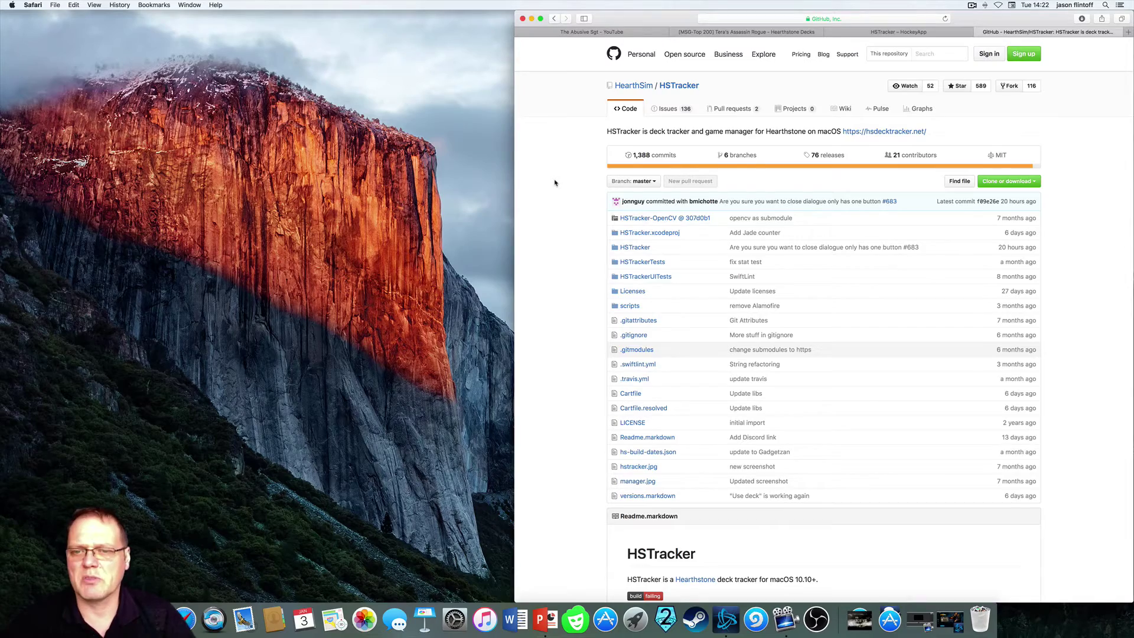
{"action": "scroll", "coordinate": [554, 183], "scroll_direction": "down", "scroll_amount": 7}
{"action": "scroll", "coordinate": [554, 184], "scroll_direction": "down", "scroll_amount": 3}
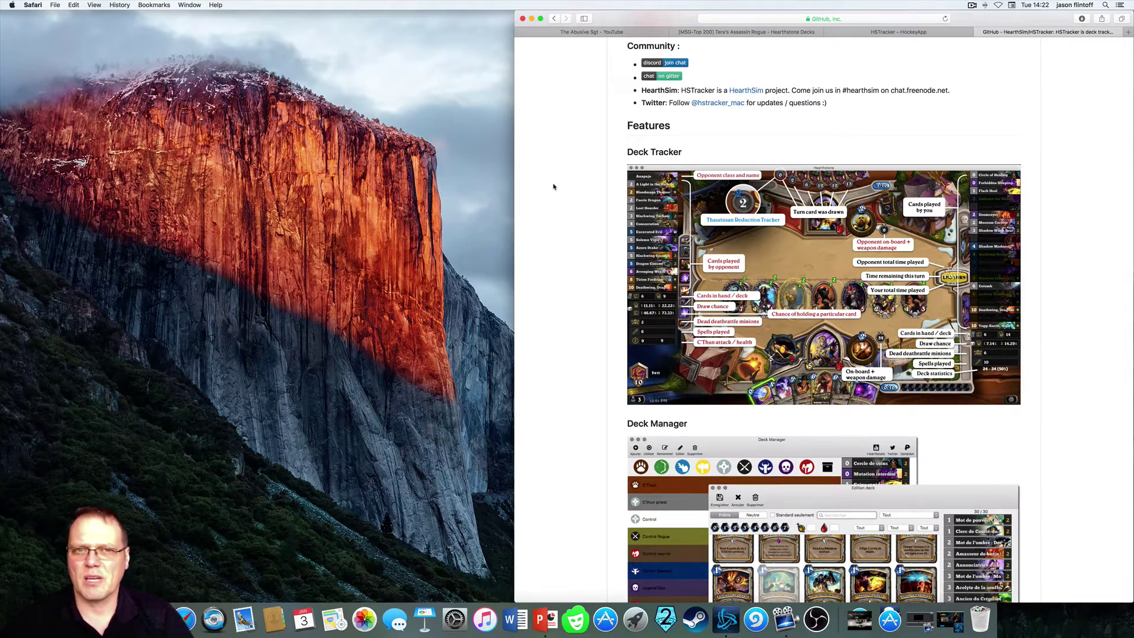
{"action": "left_click", "coordinate": [540, 19]}
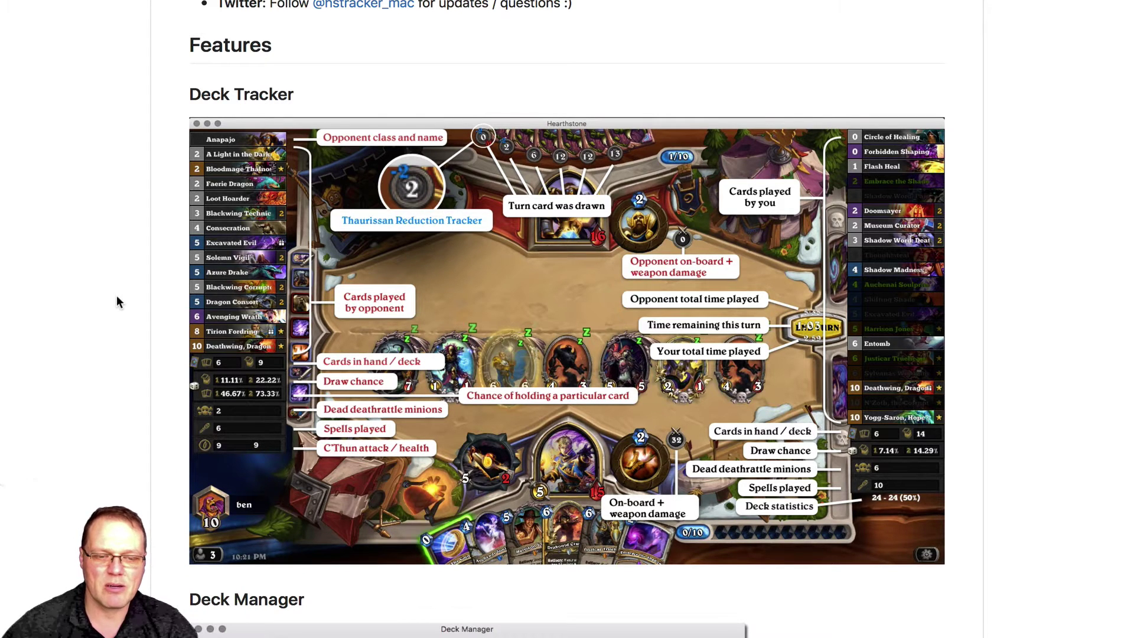
- Scroll down through the HSTracker README's features, then back up
{"action": "scroll", "coordinate": [116, 302], "scroll_direction": "down", "scroll_amount": 3}
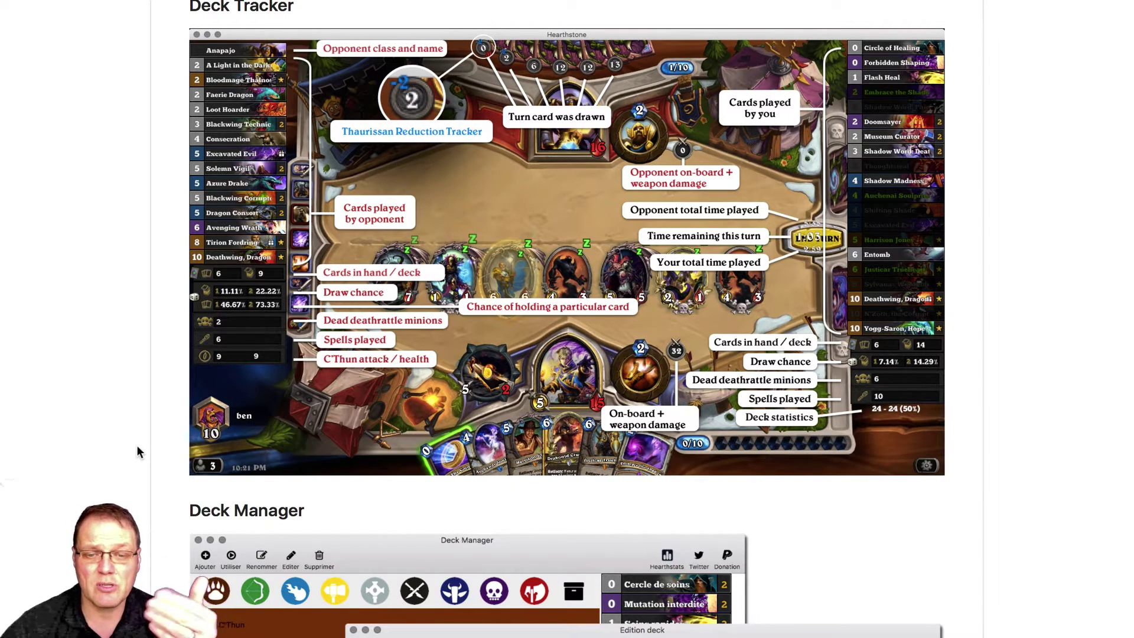
{"action": "scroll", "coordinate": [137, 447], "scroll_direction": "down", "scroll_amount": 5}
{"action": "scroll", "coordinate": [137, 451], "scroll_direction": "down", "scroll_amount": 5}
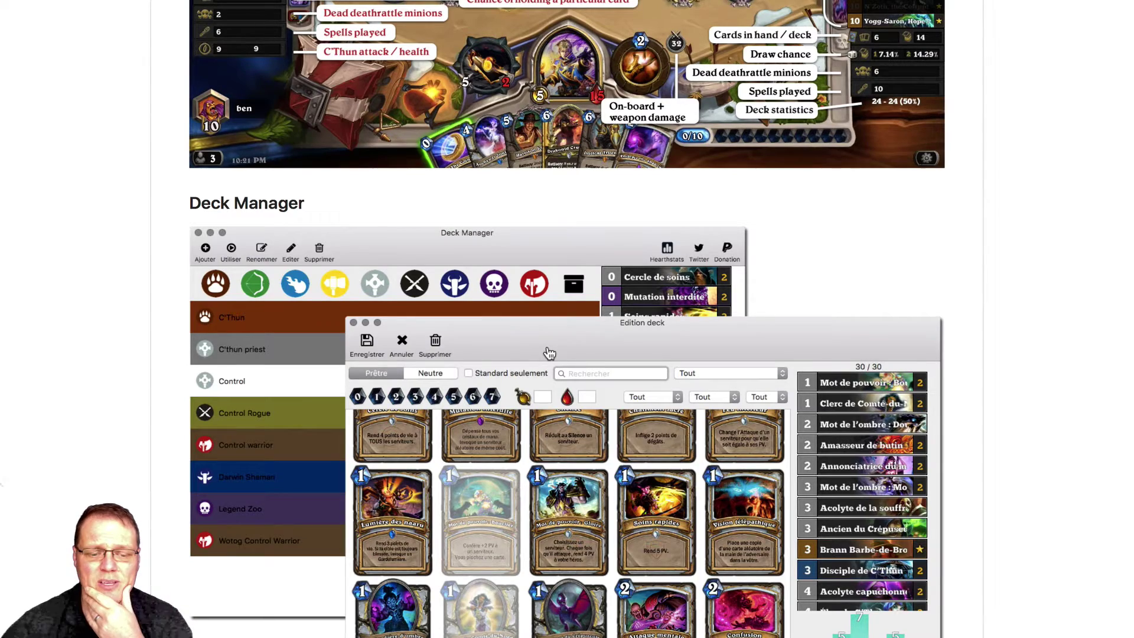
{"action": "scroll", "coordinate": [549, 352], "scroll_direction": "up", "scroll_amount": 3}
{"action": "scroll", "coordinate": [549, 352], "scroll_direction": "up", "scroll_amount": 10}
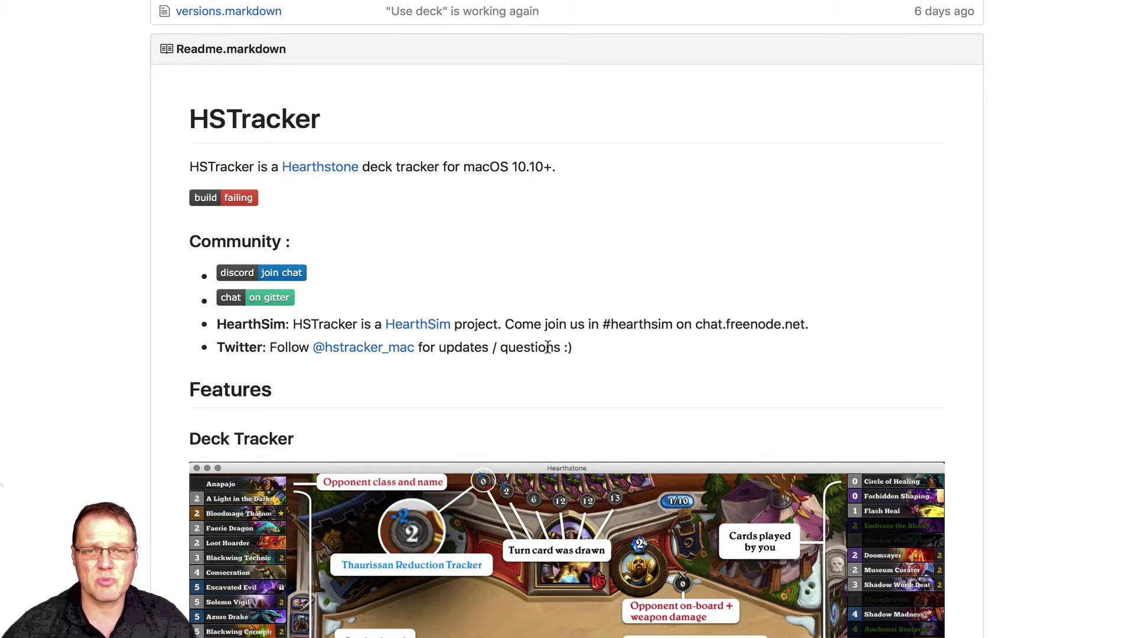
{"action": "scroll", "coordinate": [548, 347], "scroll_direction": "up", "scroll_amount": 13}
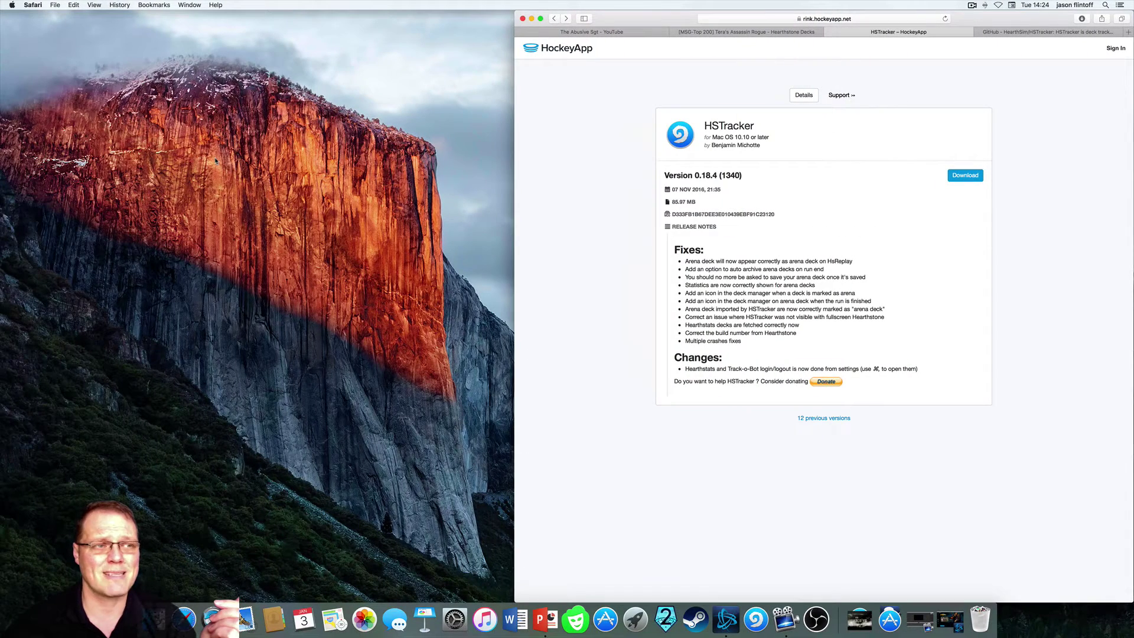
- Find the HSTracker app in Finder's Downloads folder, check its context menu, then launch HSTracker
{"action": "left_click", "coordinate": [156, 618]}
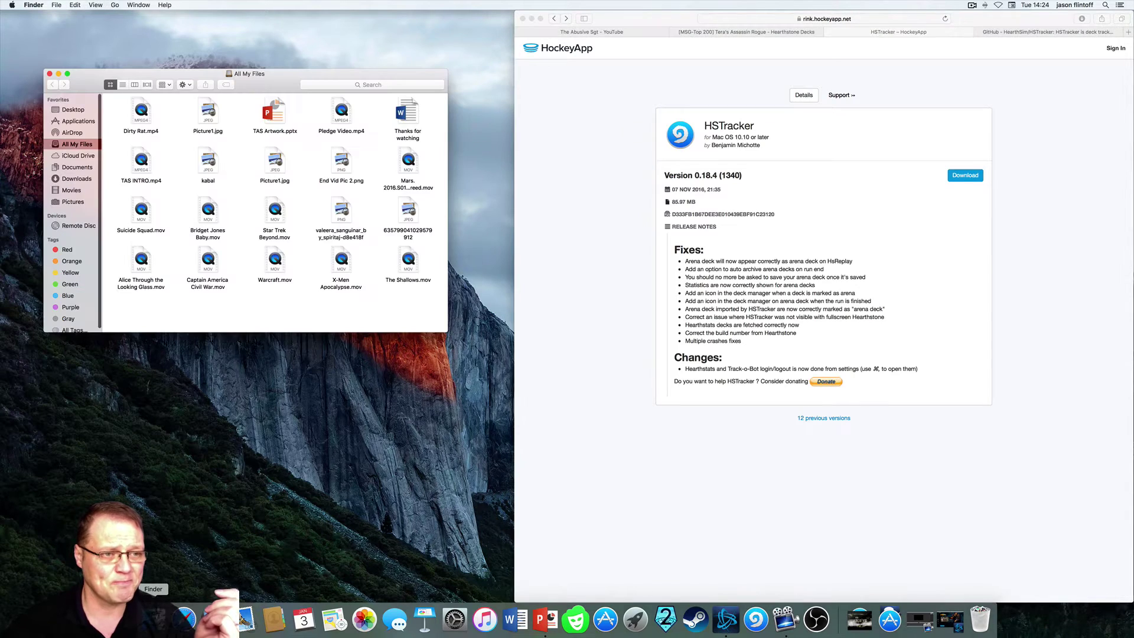
{"action": "left_click", "coordinate": [83, 179]}
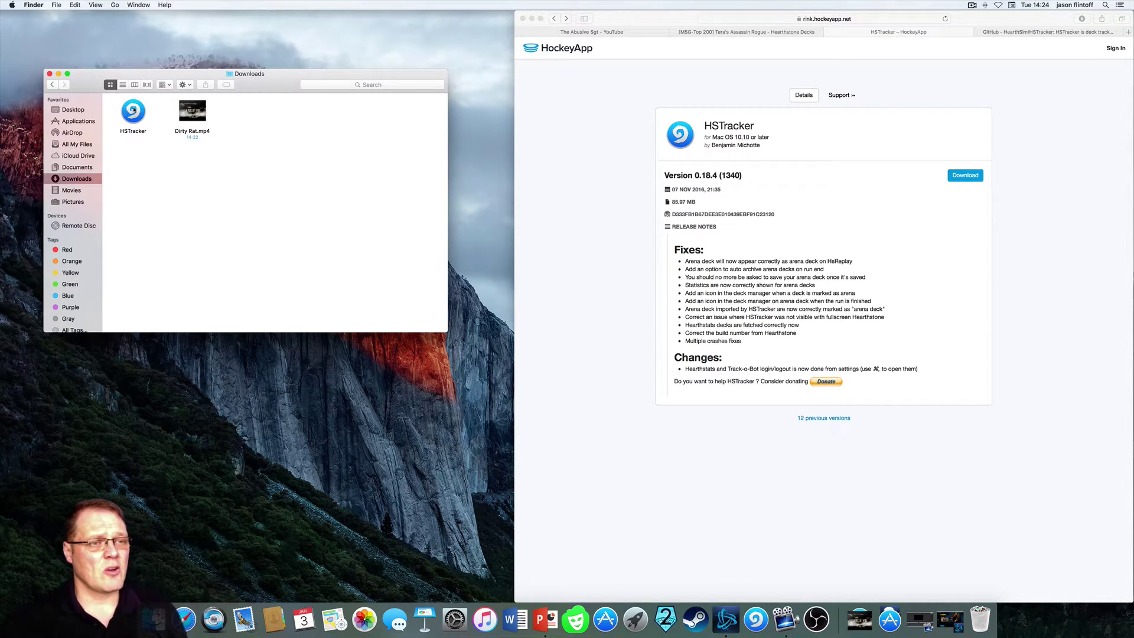
{"action": "right_click", "coordinate": [125, 120]}
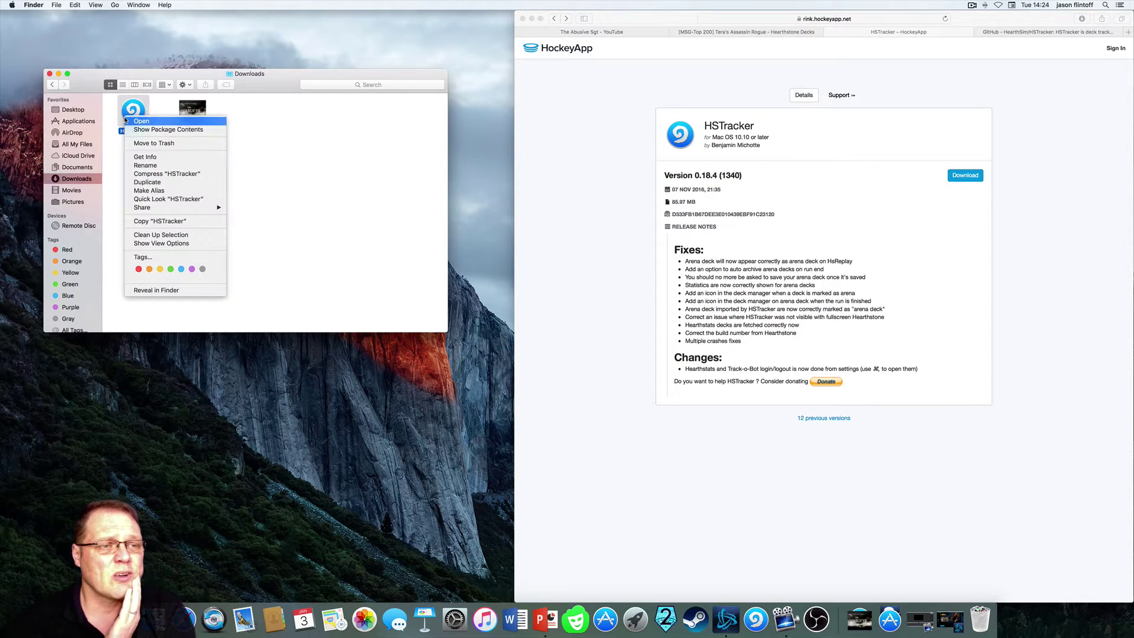
{"action": "left_click", "coordinate": [106, 183]}
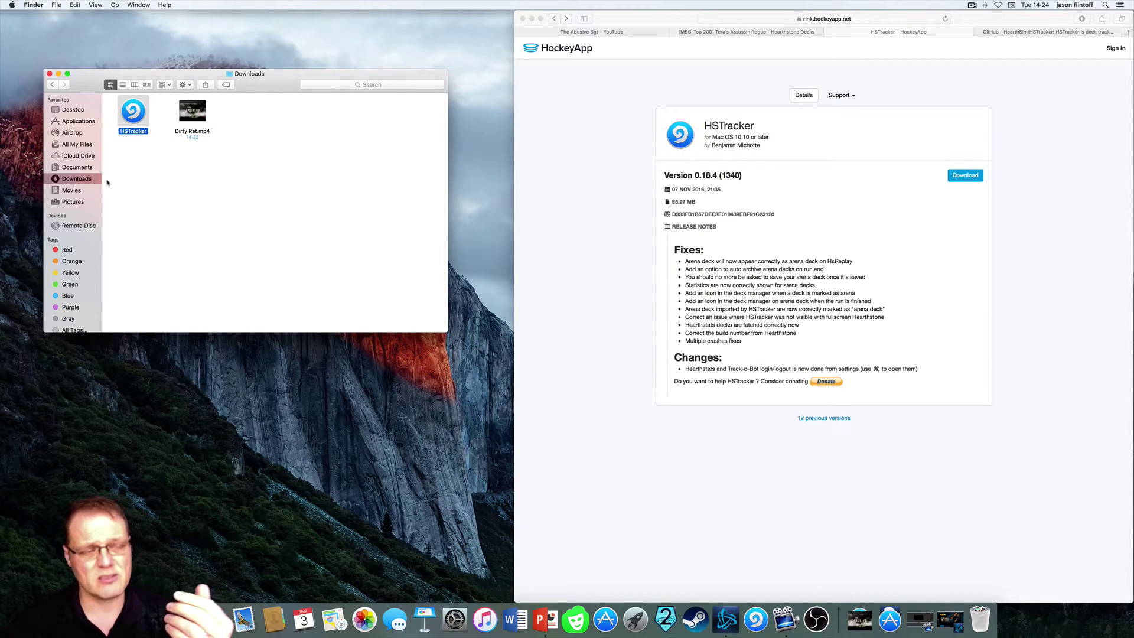
{"action": "right_click", "coordinate": [134, 111]}
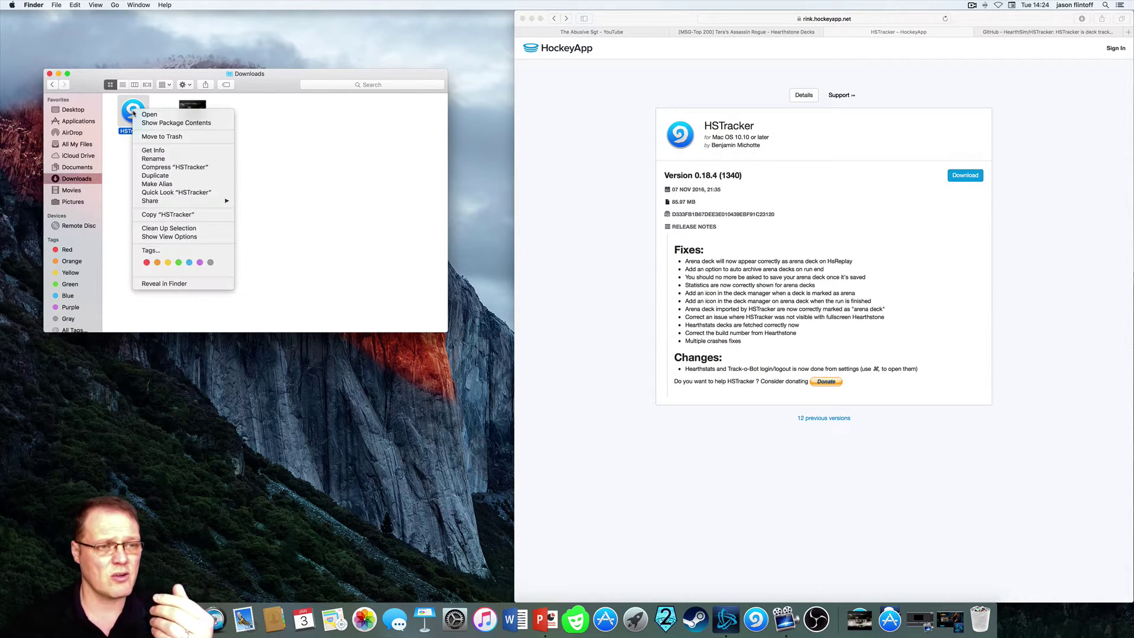
{"action": "left_click", "coordinate": [119, 208]}
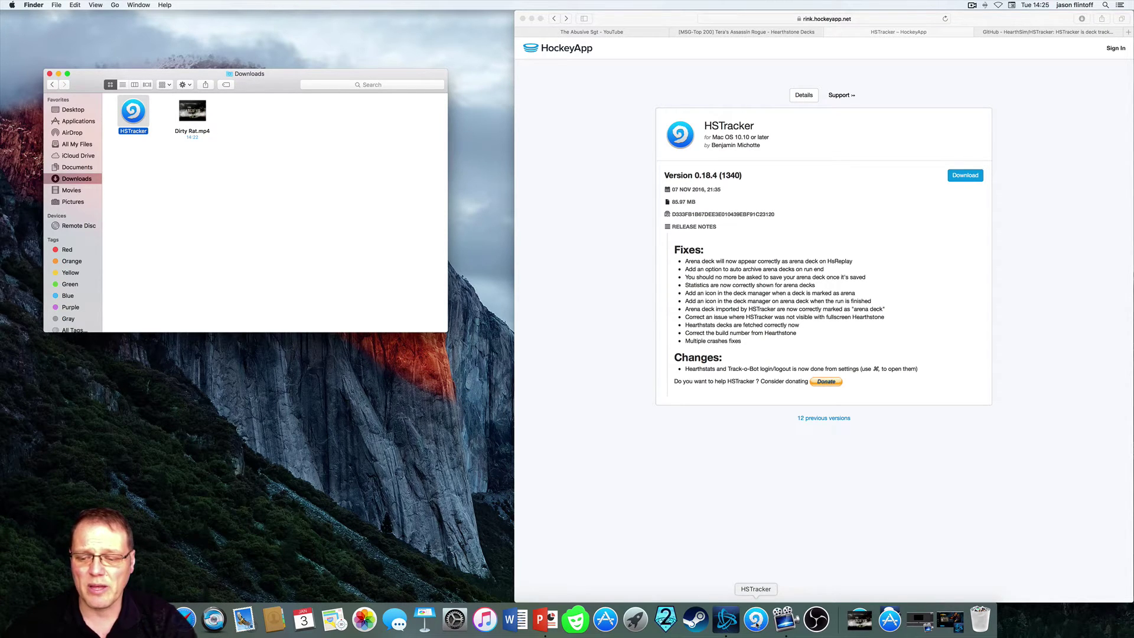
{"action": "left_click", "coordinate": [756, 622]}
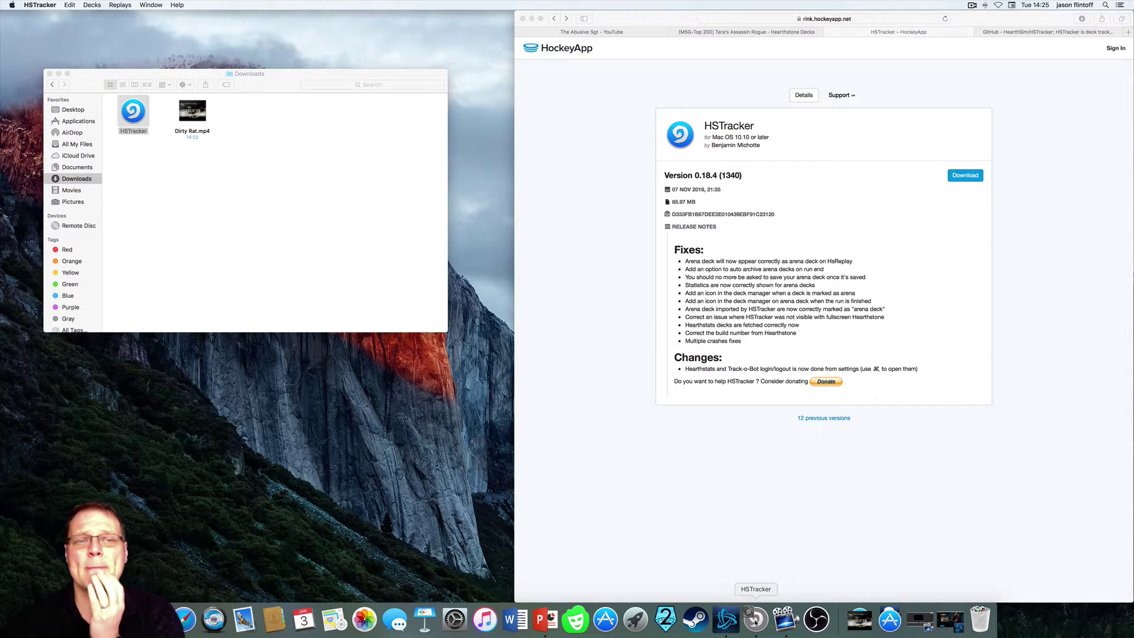
- Close the Finder Downloads window and look over the cards in HSTracker's overlay list
{"action": "left_click", "coordinate": [269, 76]}
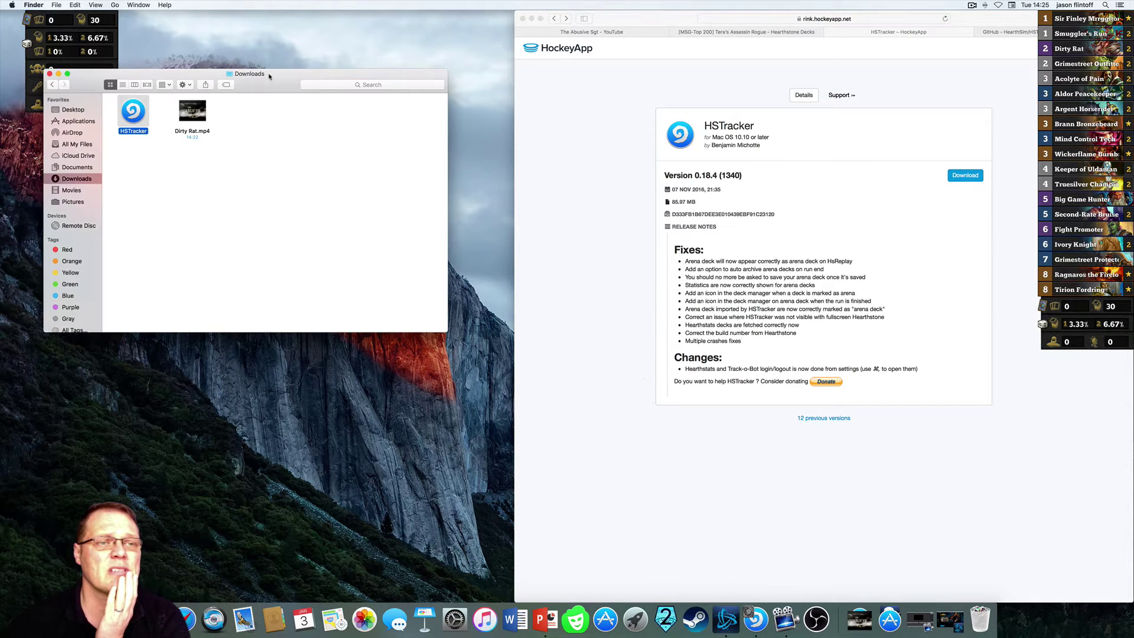
{"action": "left_click", "coordinate": [51, 74]}
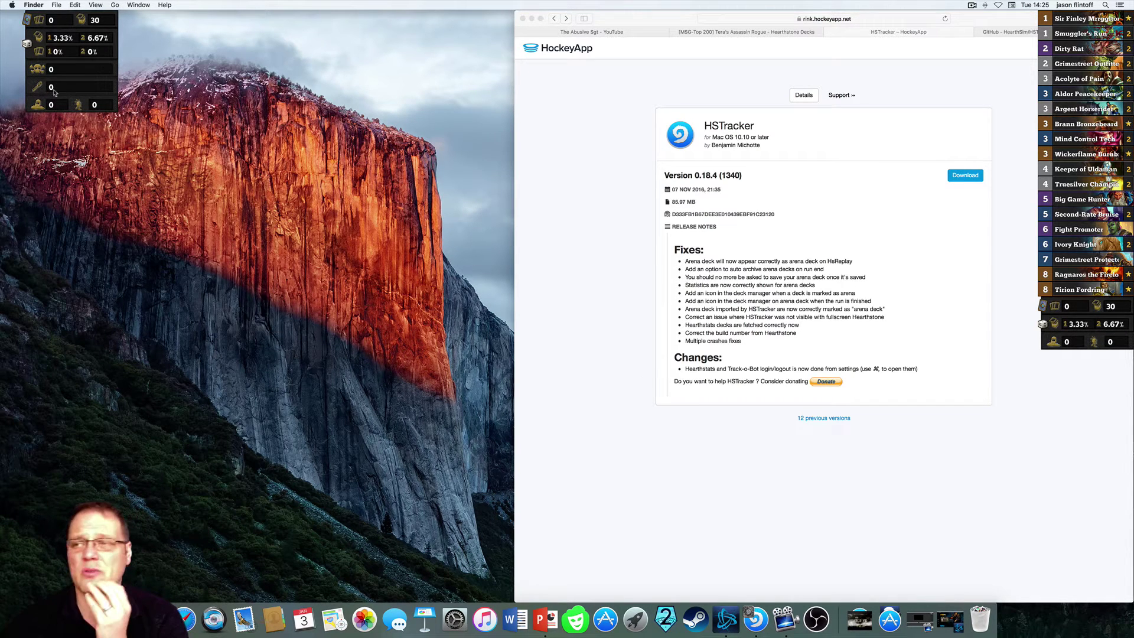
{"action": "mouse_move", "coordinate": [1078, 67]}
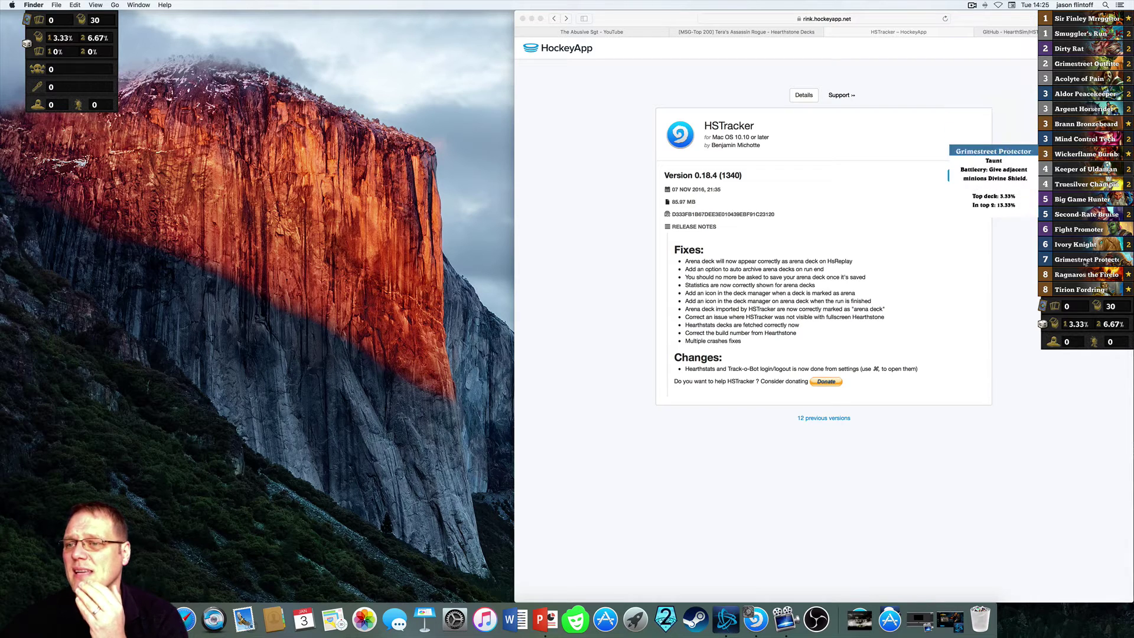
{"action": "mouse_move", "coordinate": [1080, 125]}
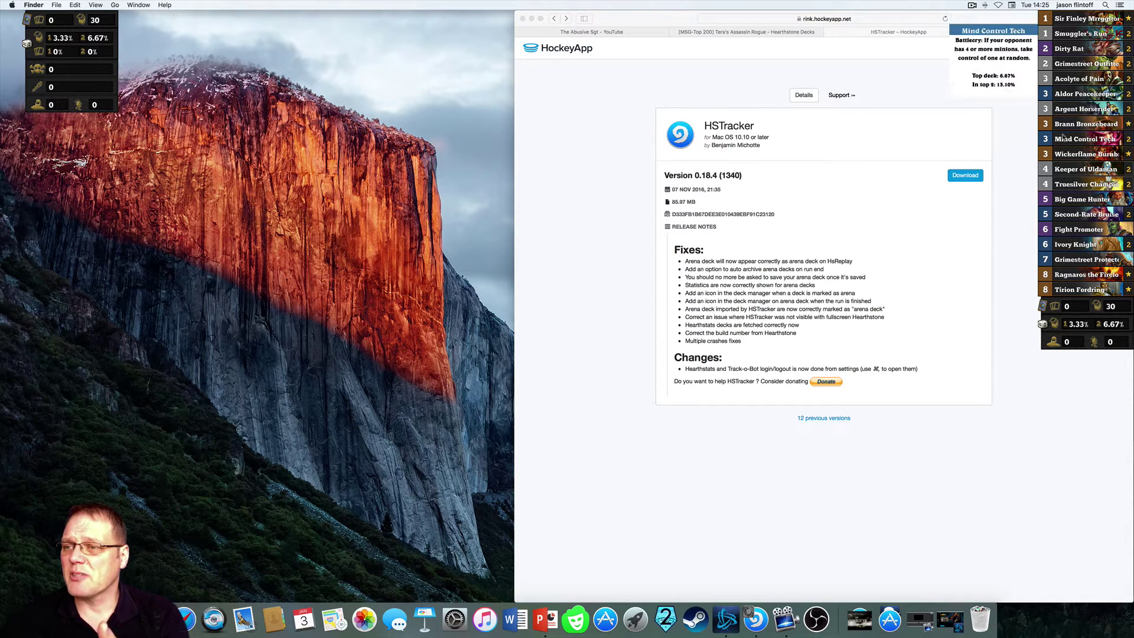
{"action": "mouse_move", "coordinate": [1068, 201]}
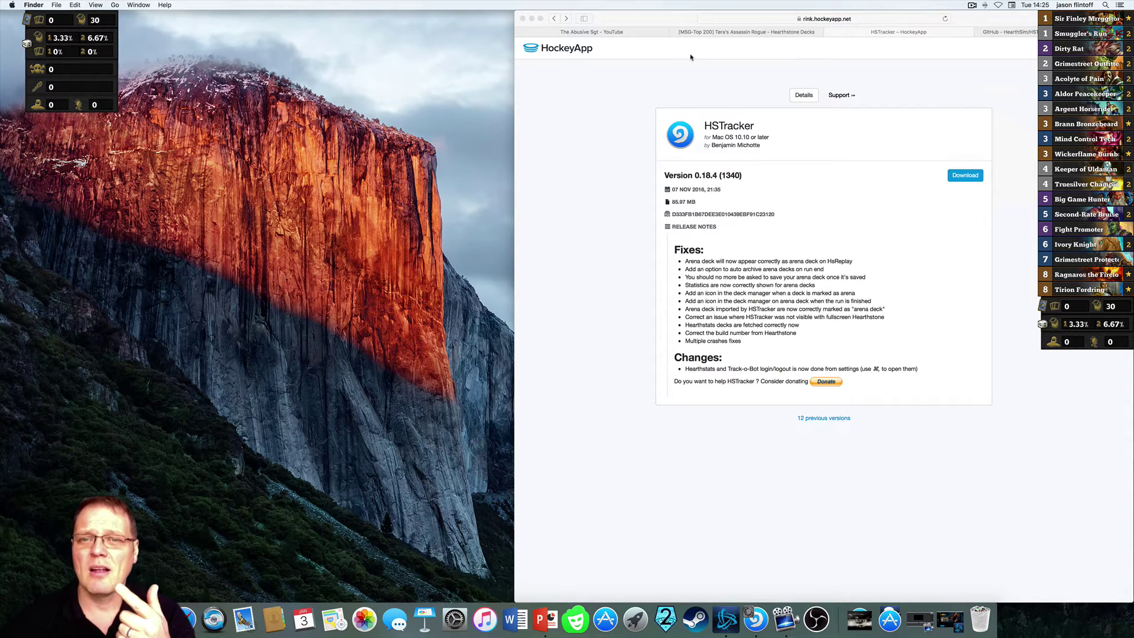
- Return to the [LEGEND] Evolve Shaman guide on Hearthpwn and scroll down to its card list
{"action": "left_click", "coordinate": [735, 33]}
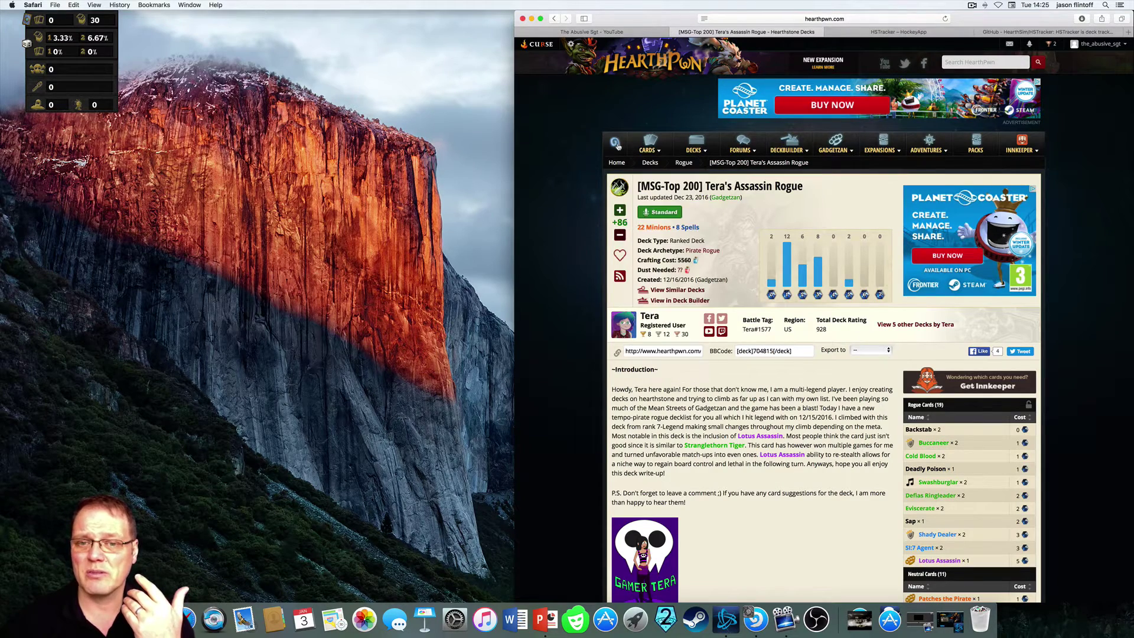
{"action": "key", "text": "super+bracketleft"}
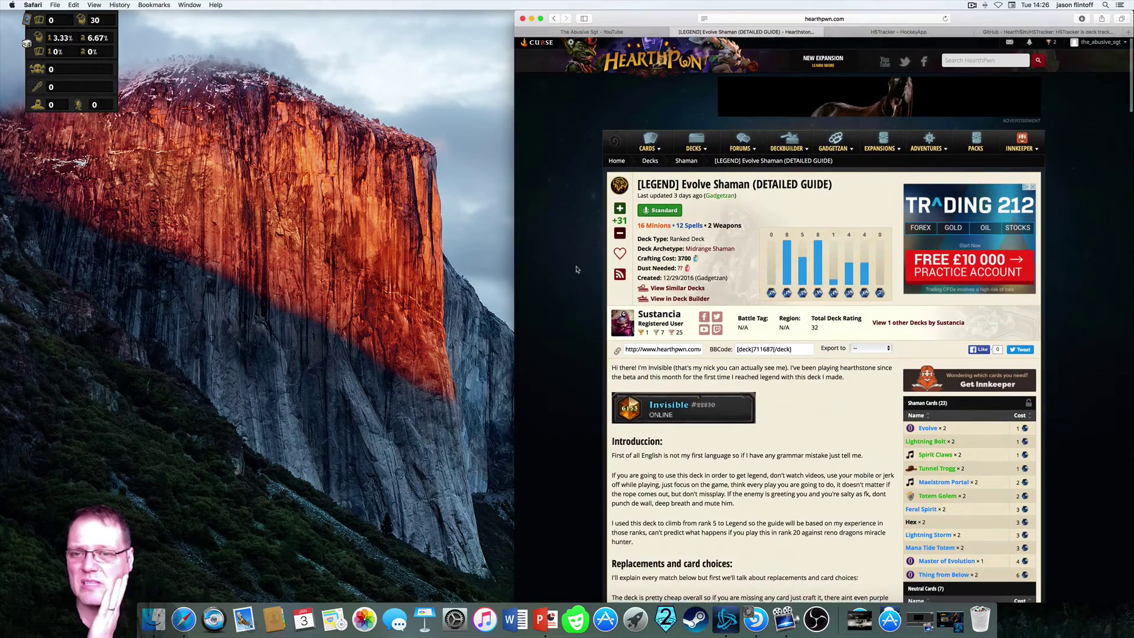
{"action": "scroll", "coordinate": [576, 269], "scroll_direction": "down", "scroll_amount": 1}
{"action": "scroll", "coordinate": [577, 270], "scroll_direction": "down", "scroll_amount": 5}
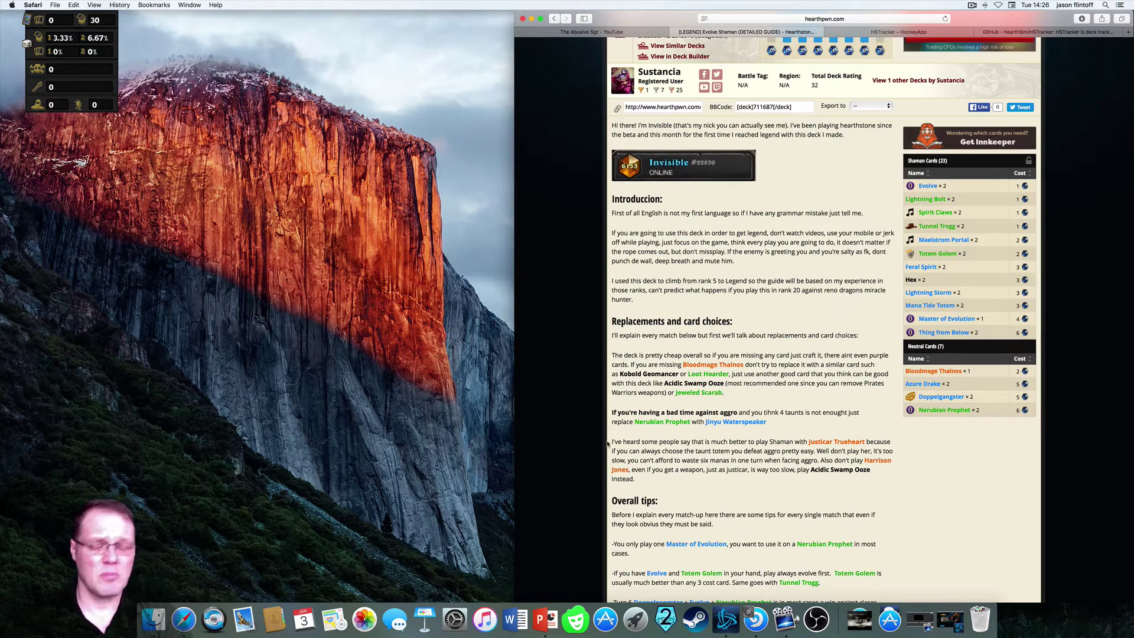
{"action": "left_click", "coordinate": [755, 618]}
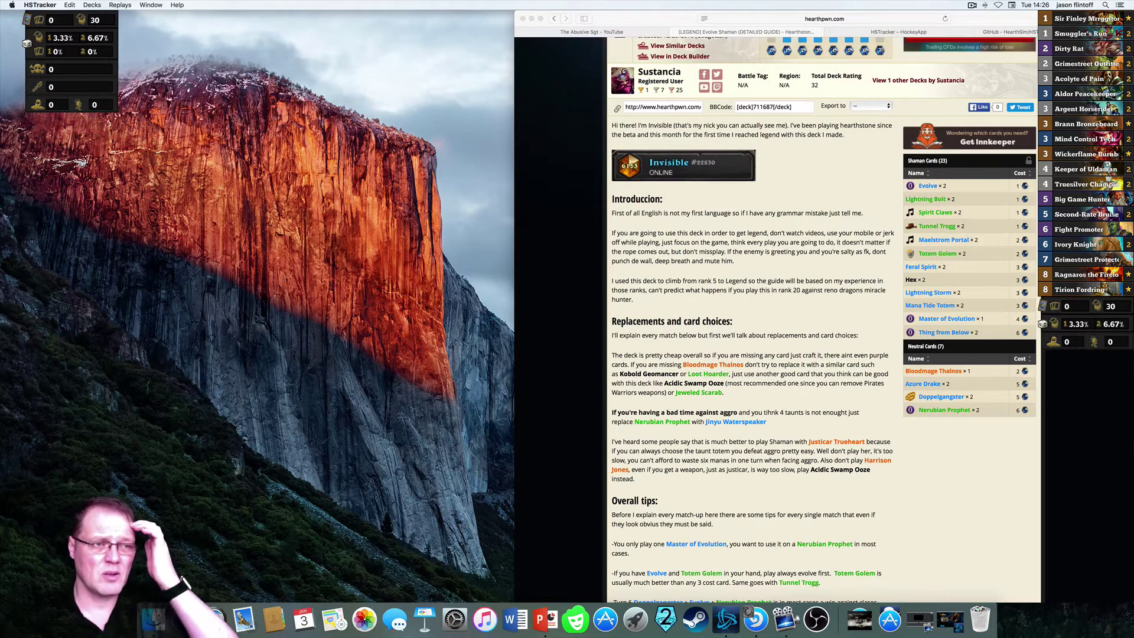
- Open the Deck Manager from the Decks menu, reposition it, and start a new deck
{"action": "left_click", "coordinate": [92, 6]}
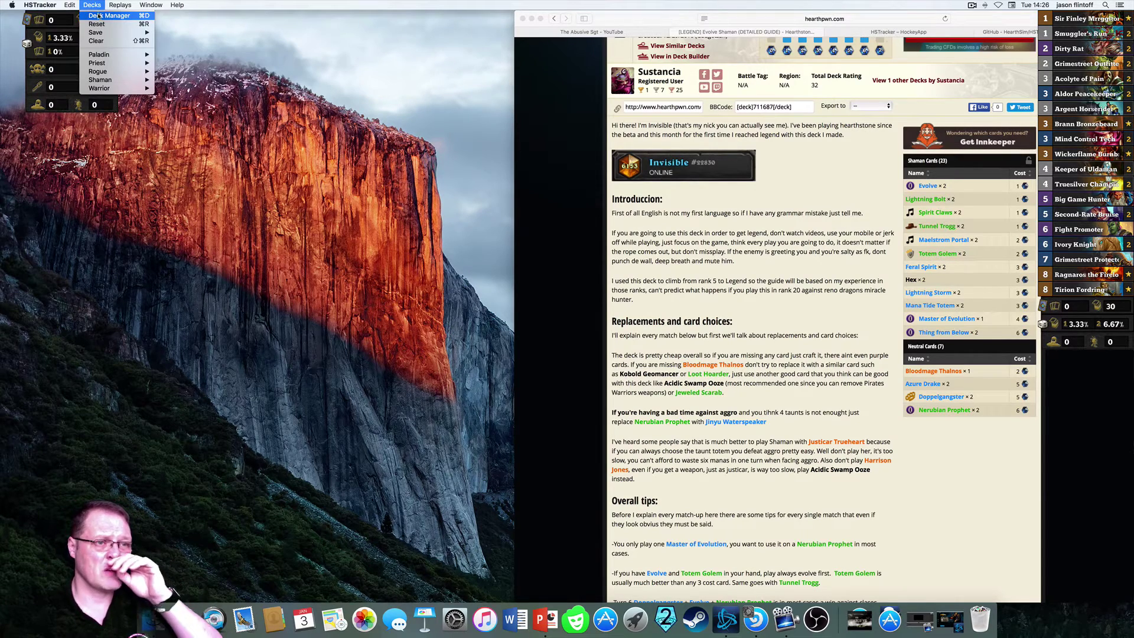
{"action": "left_click", "coordinate": [99, 16]}
{"action": "left_click_drag", "start_coordinate": [845, 228], "coordinate": [331, 179]}
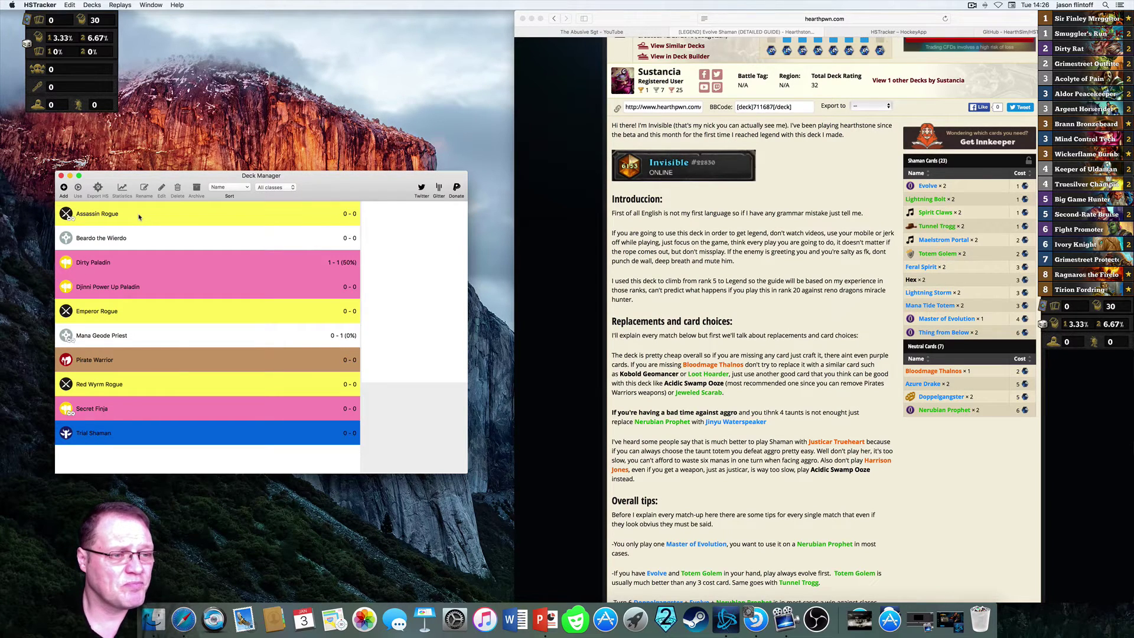
{"action": "left_click", "coordinate": [65, 192]}
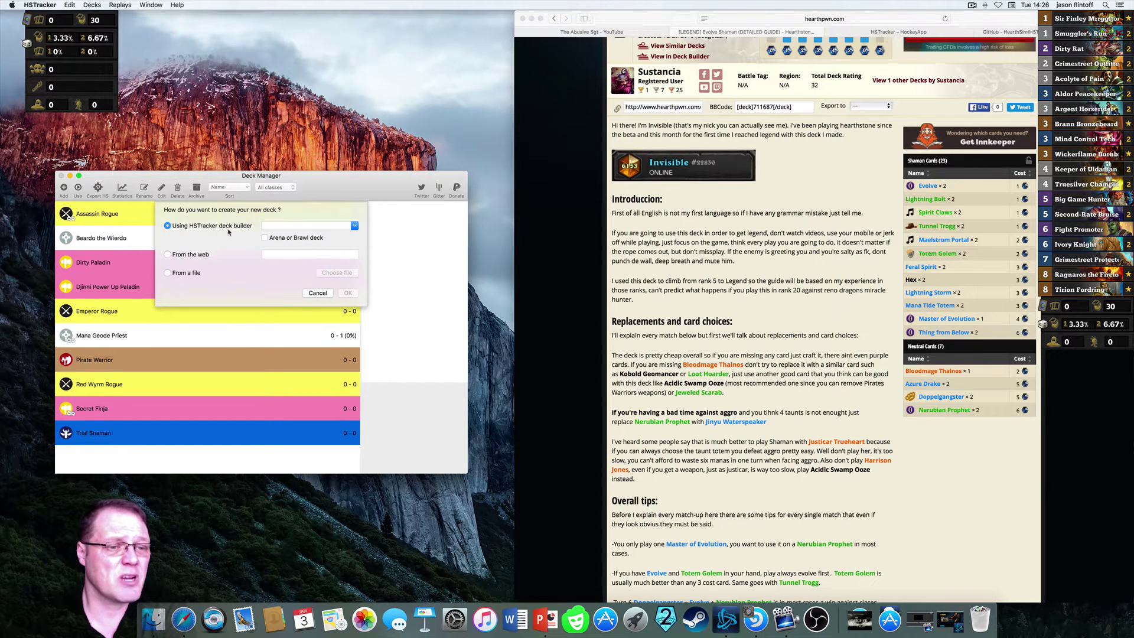
- Create a new Shaman deck and enlarge the deck builder window
{"action": "left_click", "coordinate": [356, 227]}
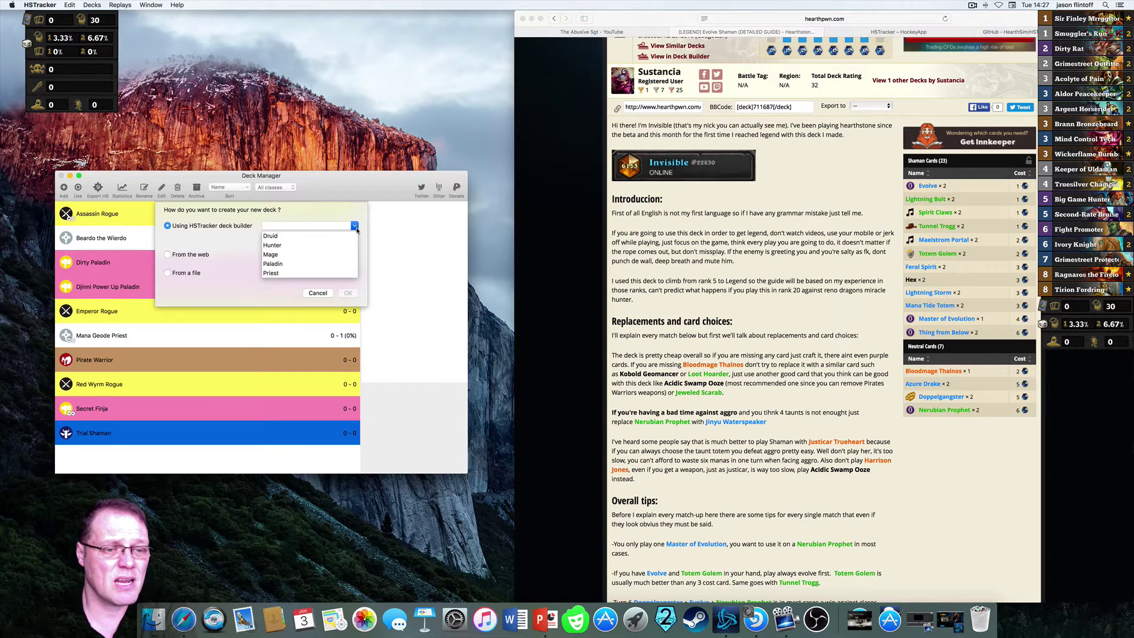
{"action": "scroll", "coordinate": [281, 254], "scroll_direction": "down", "scroll_amount": 4}
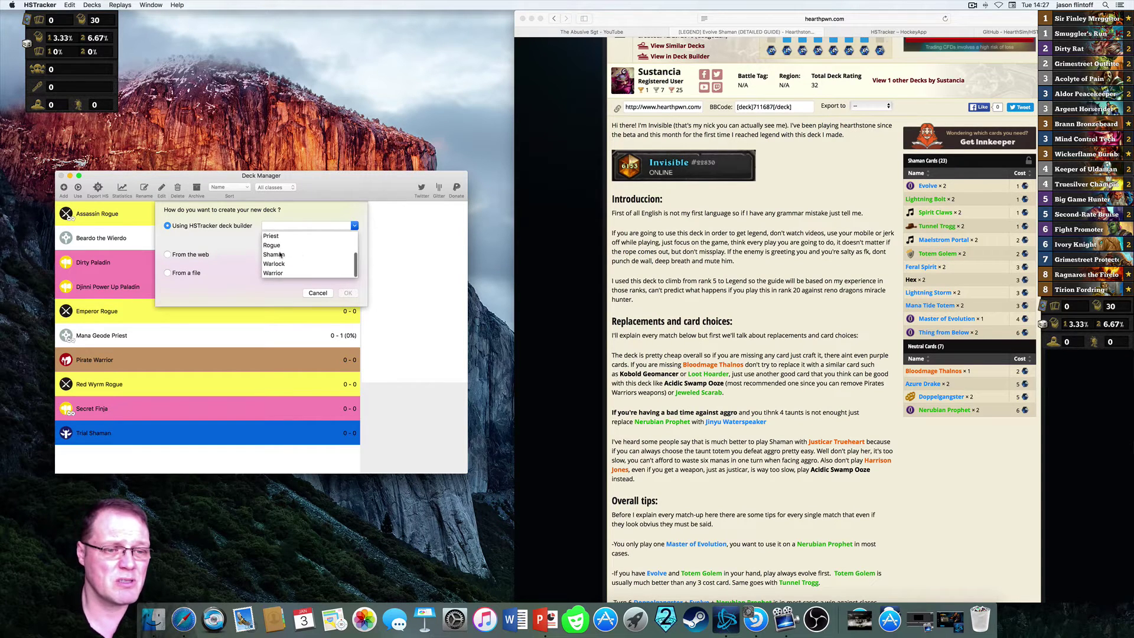
{"action": "left_click", "coordinate": [280, 254]}
{"action": "left_click", "coordinate": [348, 293]}
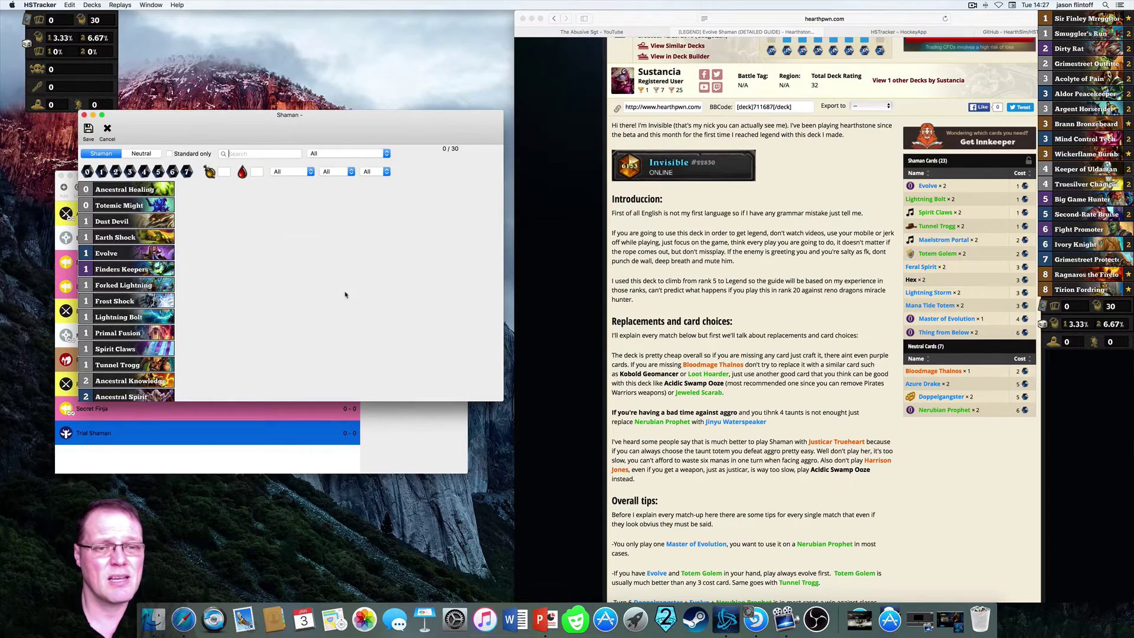
{"action": "left_click_drag", "start_coordinate": [344, 161], "coordinate": [334, 181]}
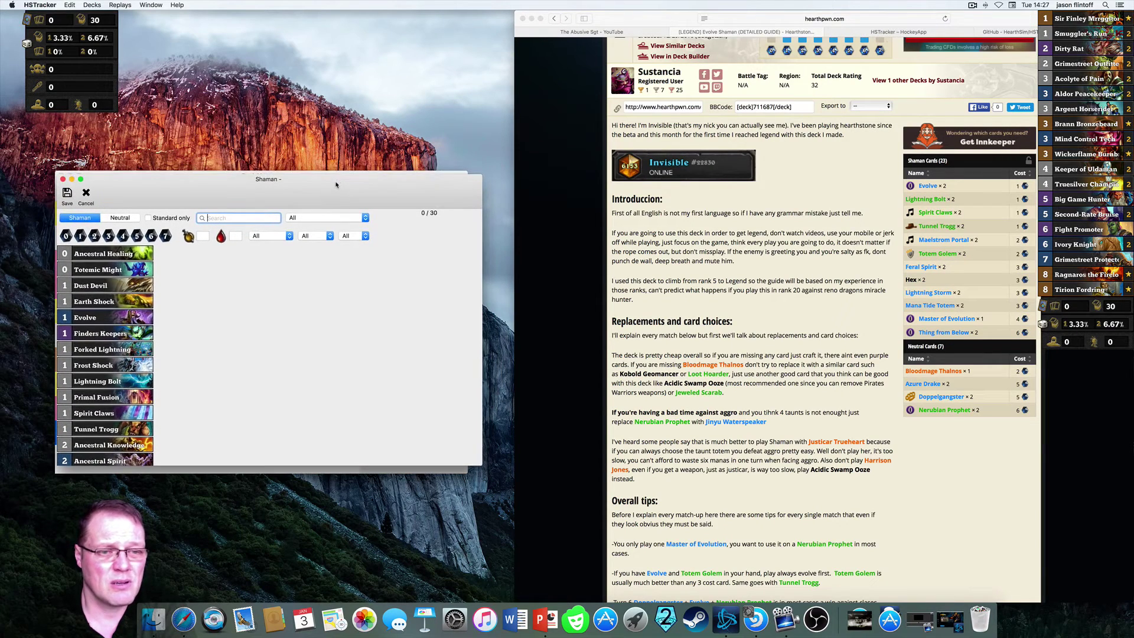
{"action": "left_click_drag", "start_coordinate": [479, 457], "coordinate": [549, 515]}
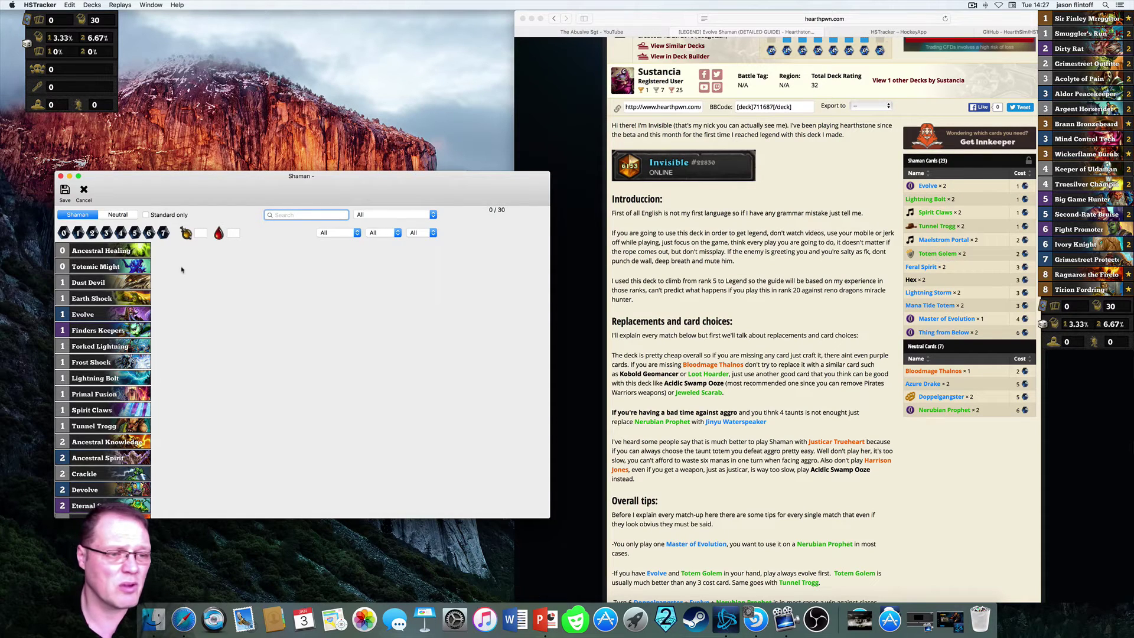
- Add the 1-mana cards: two Evolve, two Lightning Bolt, Spirit Claws and two Tunnel Trogg
{"action": "left_click", "coordinate": [77, 233]}
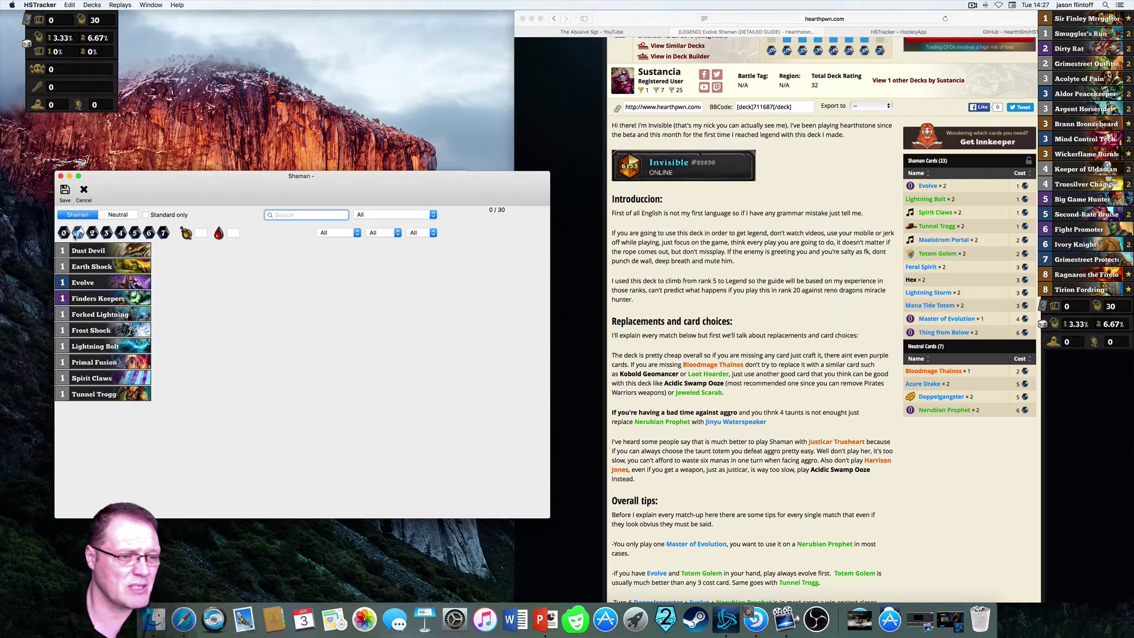
{"action": "left_click", "coordinate": [83, 284]}
{"action": "left_click", "coordinate": [83, 284]}
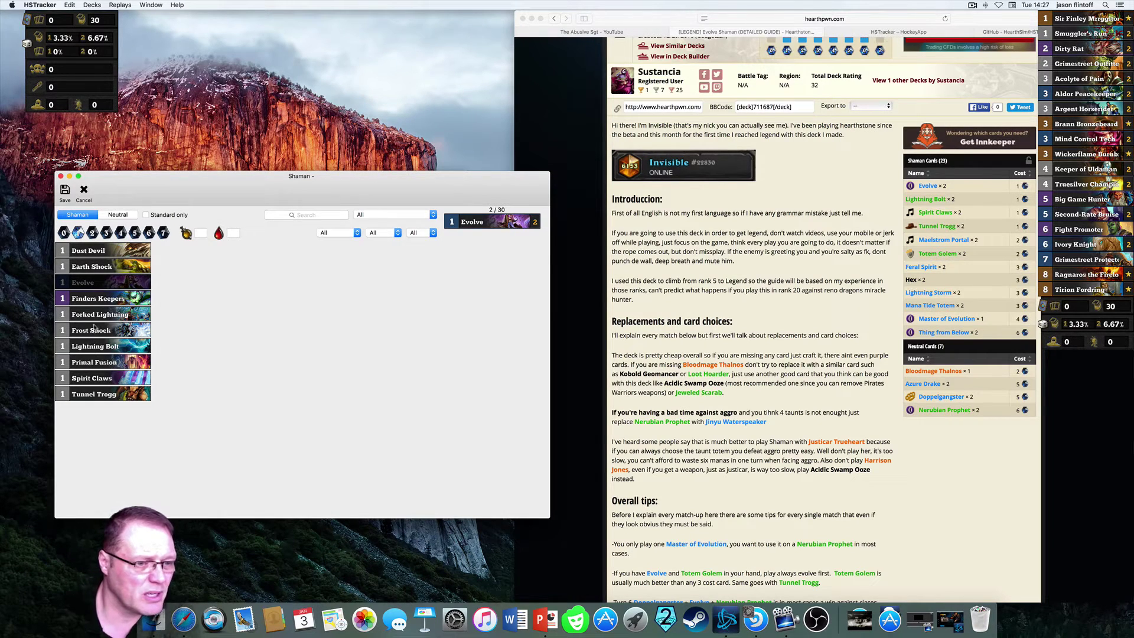
{"action": "left_click", "coordinate": [92, 348]}
{"action": "left_click", "coordinate": [92, 349]}
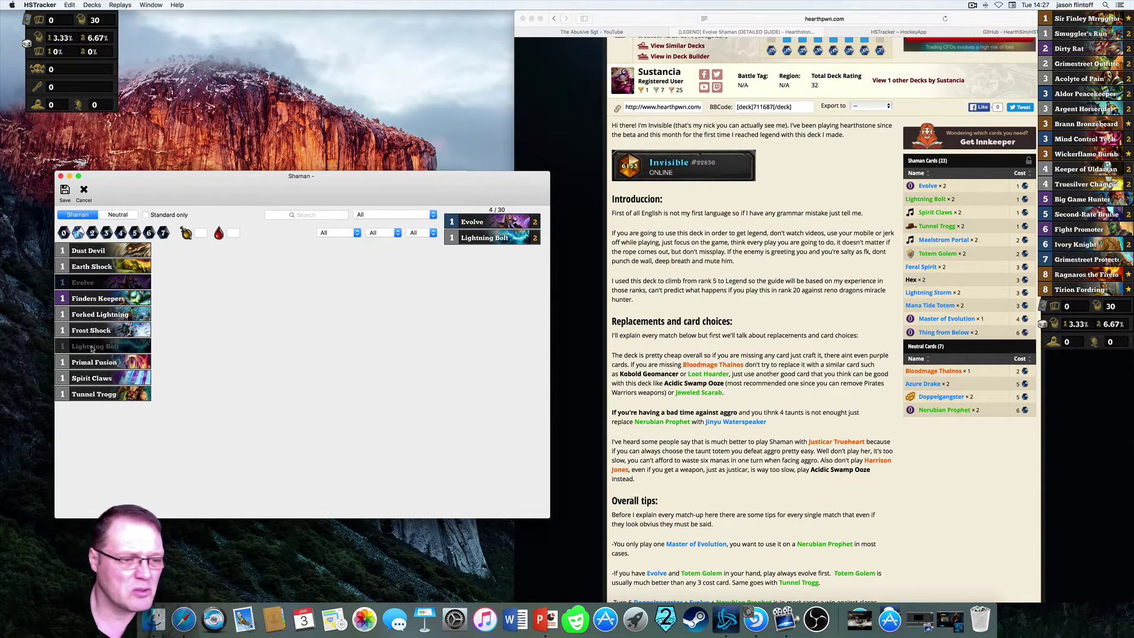
{"action": "left_click", "coordinate": [92, 378]}
{"action": "left_click", "coordinate": [92, 379]}
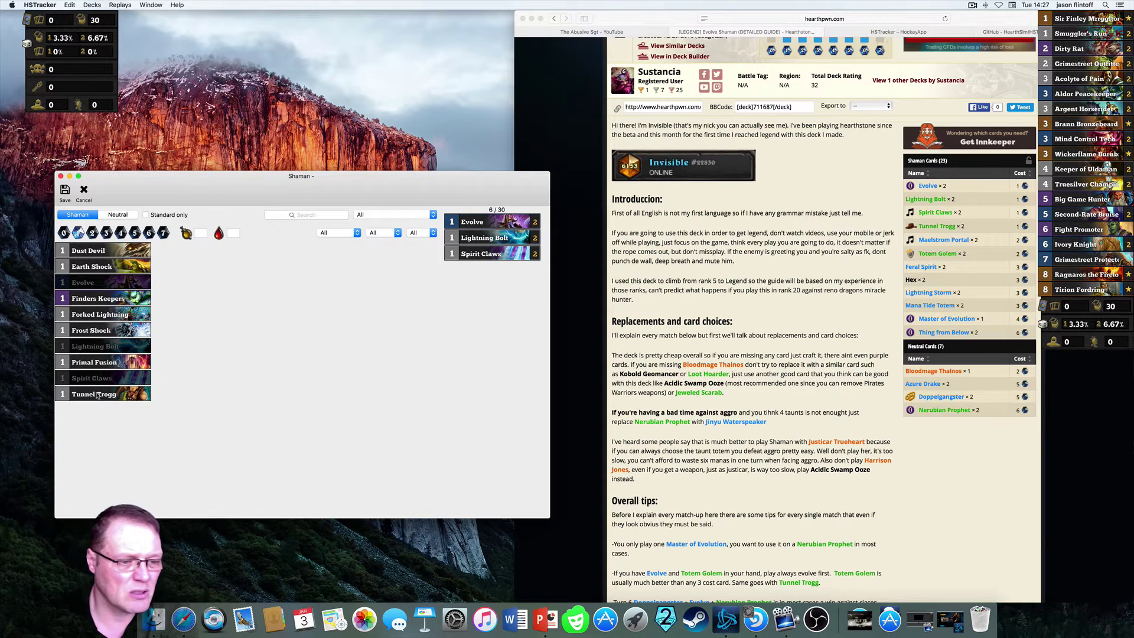
{"action": "left_click", "coordinate": [94, 394]}
{"action": "left_click", "coordinate": [94, 393]}
- Add the 2-mana cards Maelstrom Portal and two Totem Golem
{"action": "left_click", "coordinate": [92, 233]}
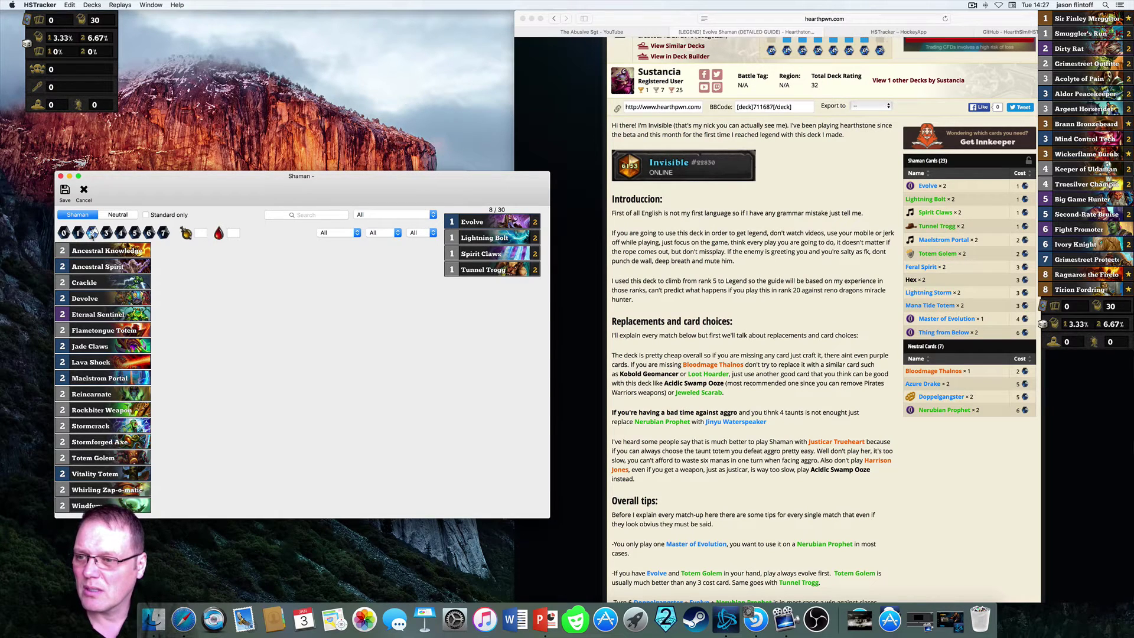
{"action": "left_click", "coordinate": [102, 377]}
{"action": "left_click", "coordinate": [103, 376]}
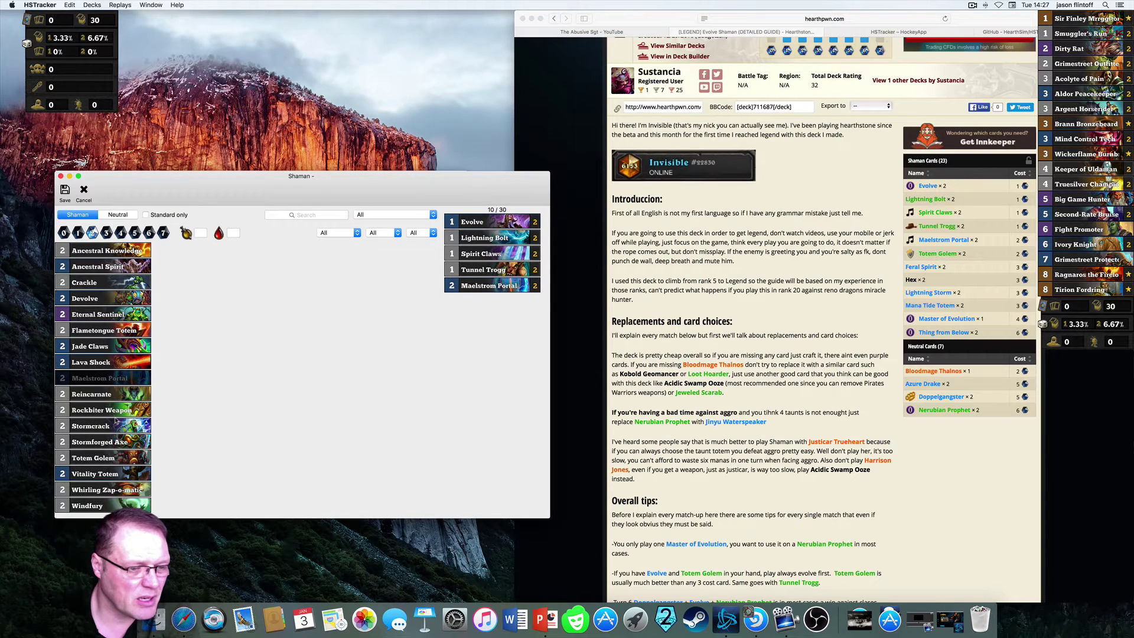
{"action": "left_click", "coordinate": [98, 458]}
{"action": "left_click", "coordinate": [98, 458]}
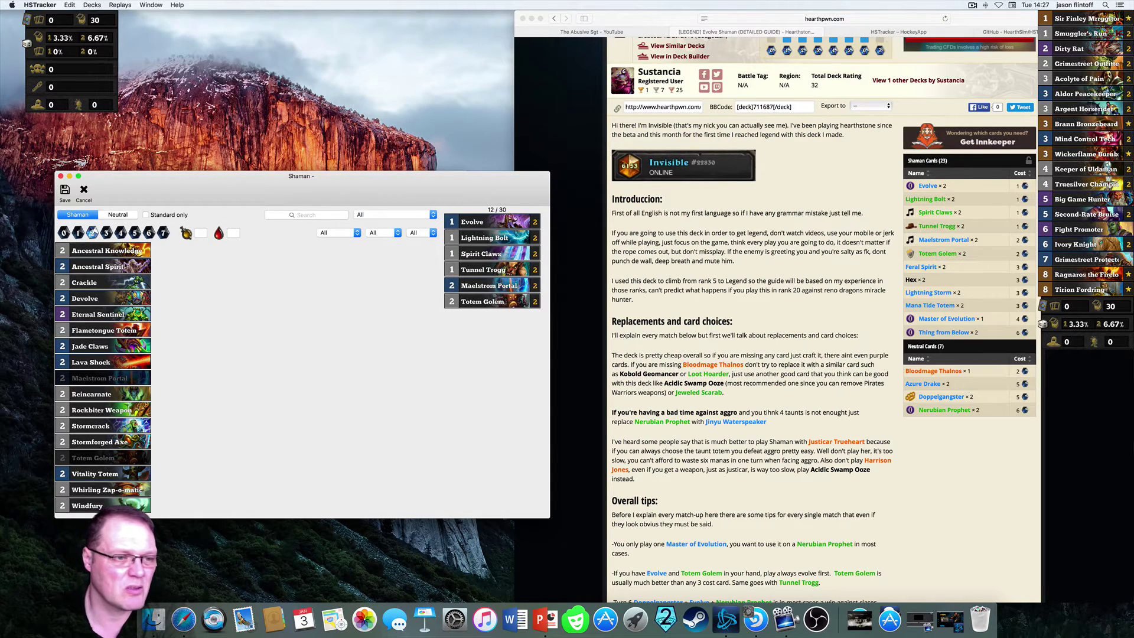
- Add the 3-mana cards: two each of Feral Spirit, Hex, Mana Tide Totem and Lightning Storm
{"action": "left_click", "coordinate": [106, 233]}
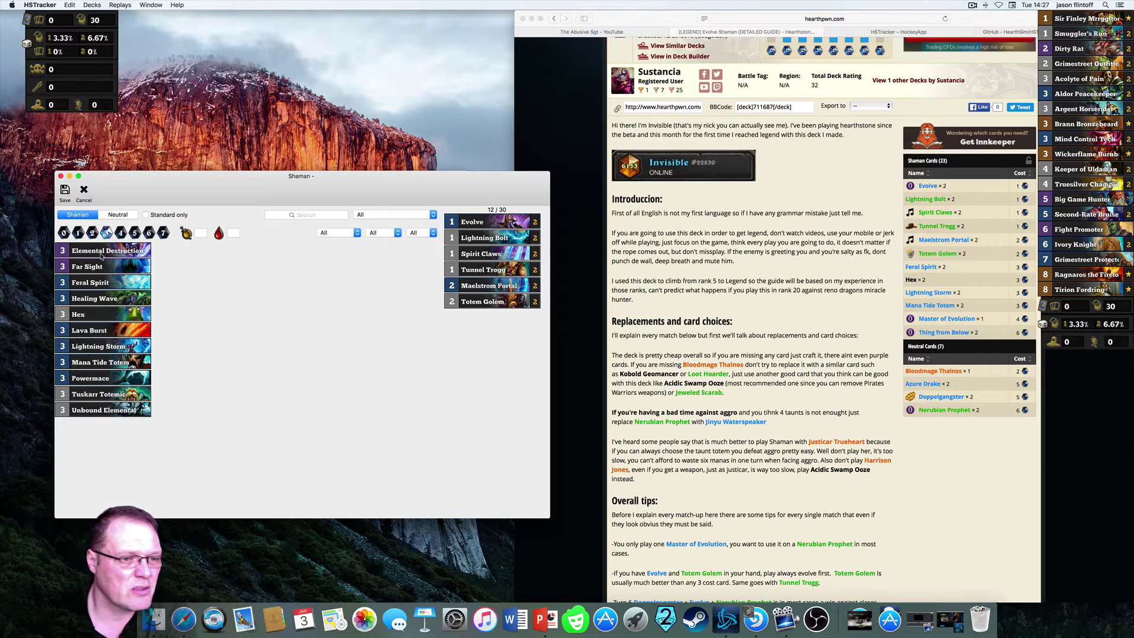
{"action": "double_click", "coordinate": [103, 286]}
{"action": "left_click", "coordinate": [99, 316]}
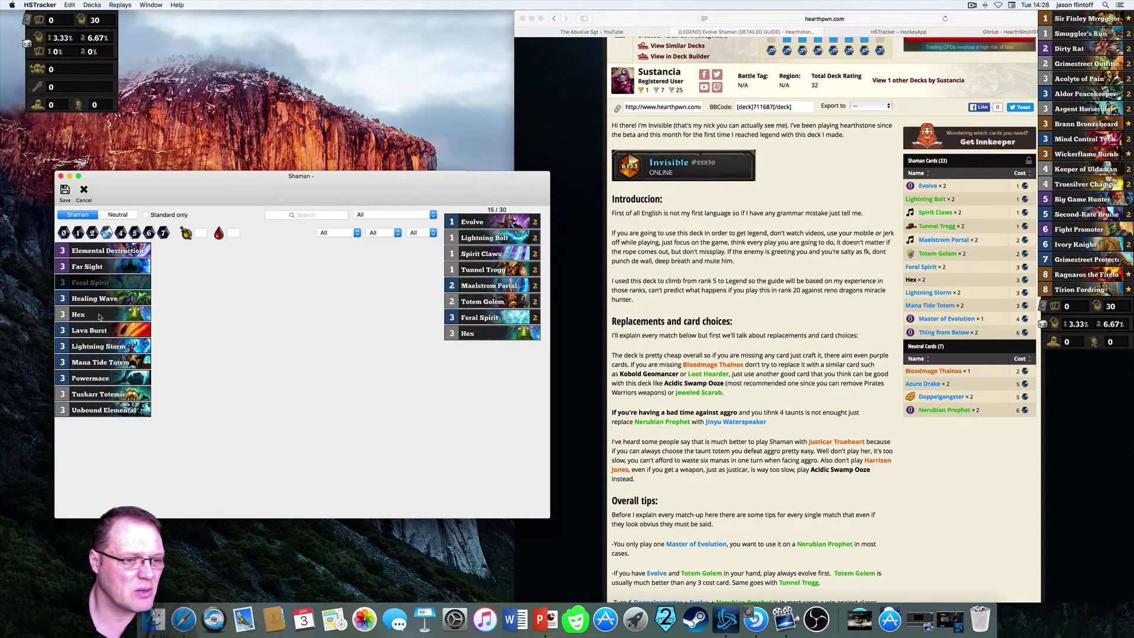
{"action": "left_click", "coordinate": [99, 316]}
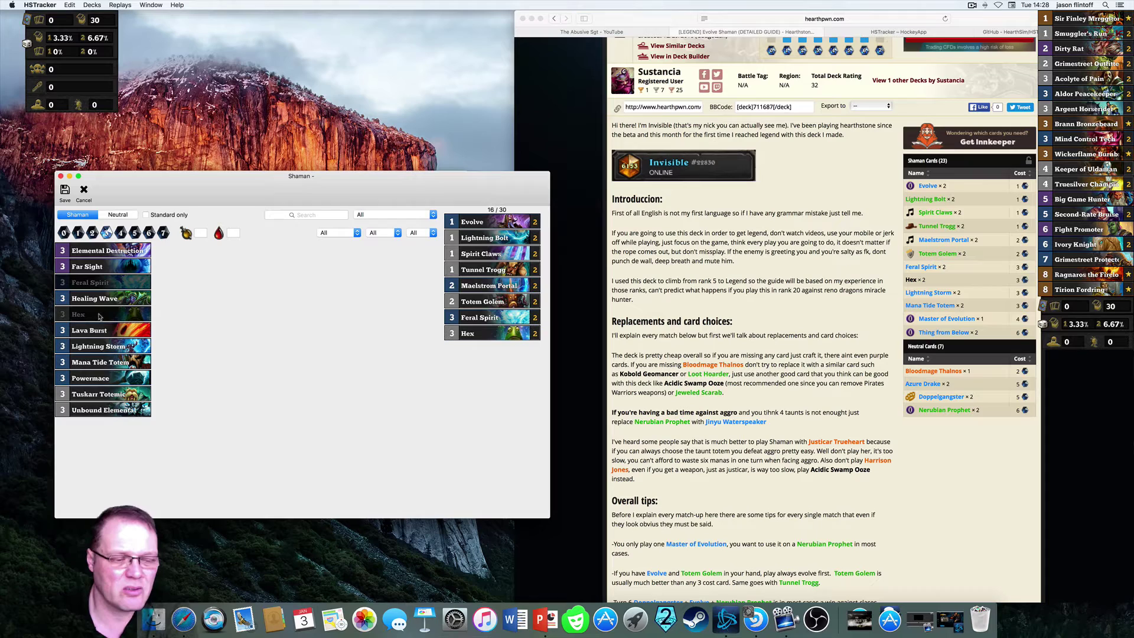
{"action": "double_click", "coordinate": [99, 362]}
{"action": "double_click", "coordinate": [103, 347]}
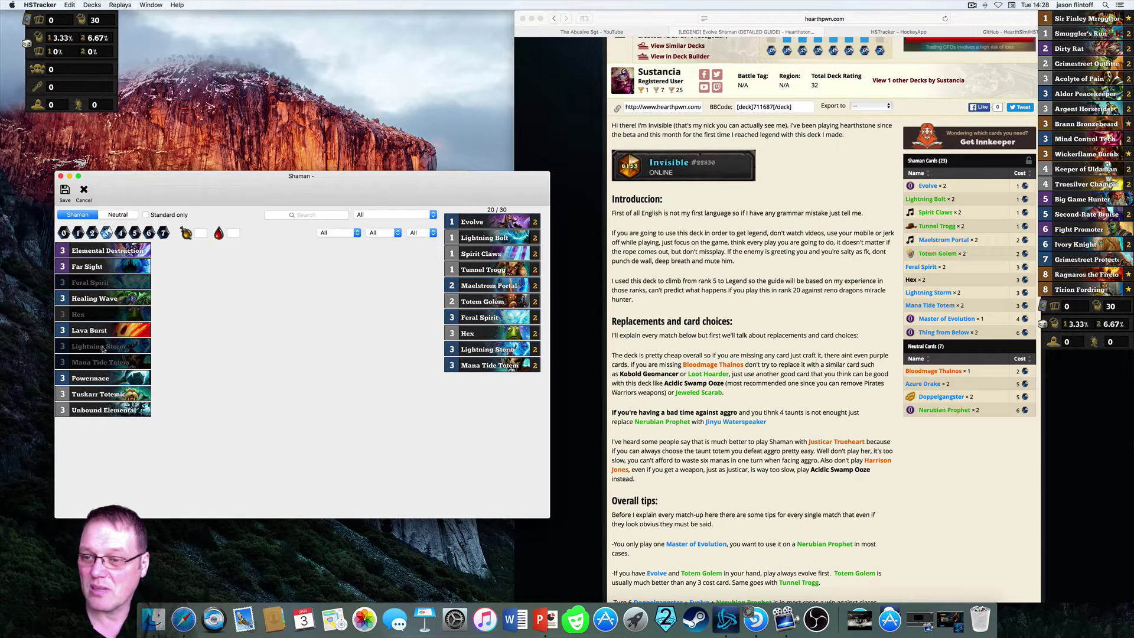
- Add one Master of Evolution and two Thing from Below, bringing the deck to 23/30
{"action": "left_click", "coordinate": [121, 232]}
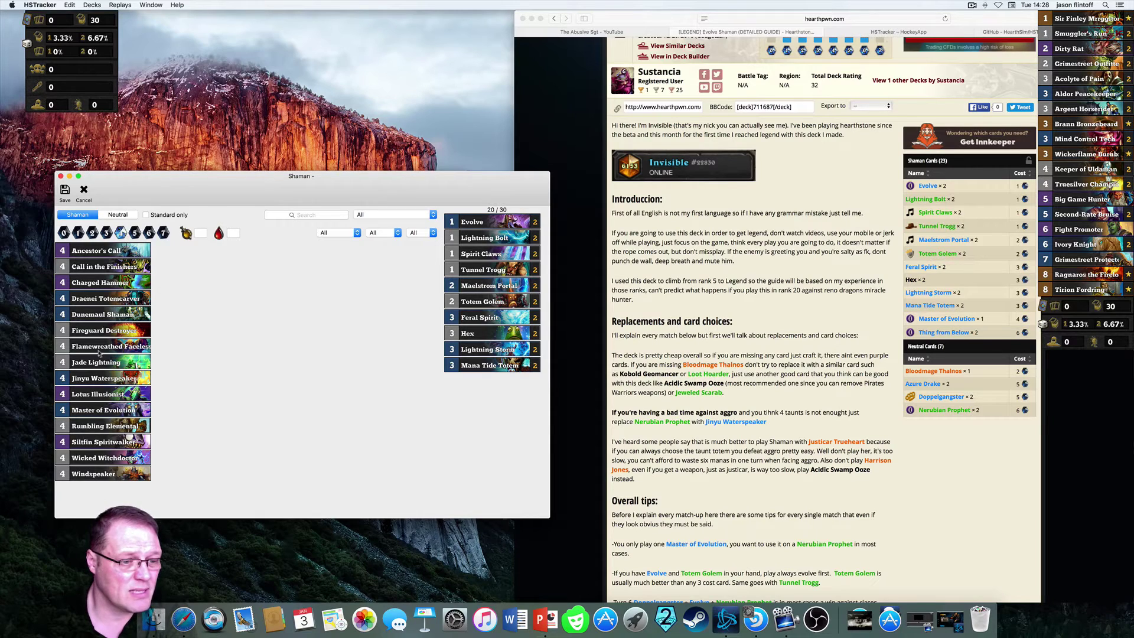
{"action": "left_click", "coordinate": [90, 412]}
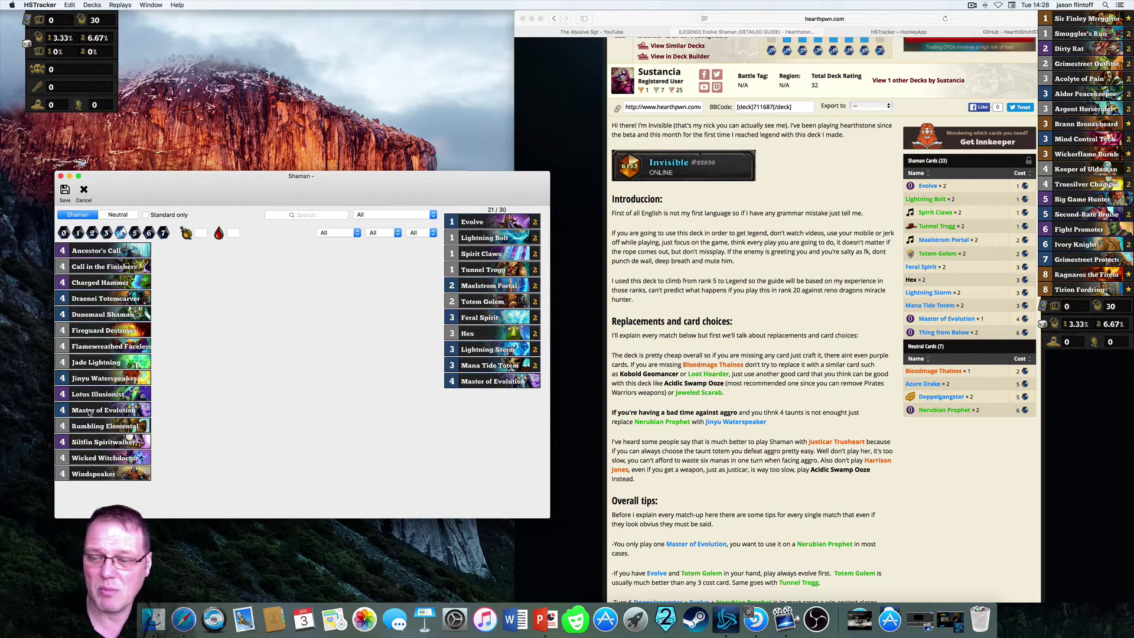
{"action": "left_click", "coordinate": [134, 233]}
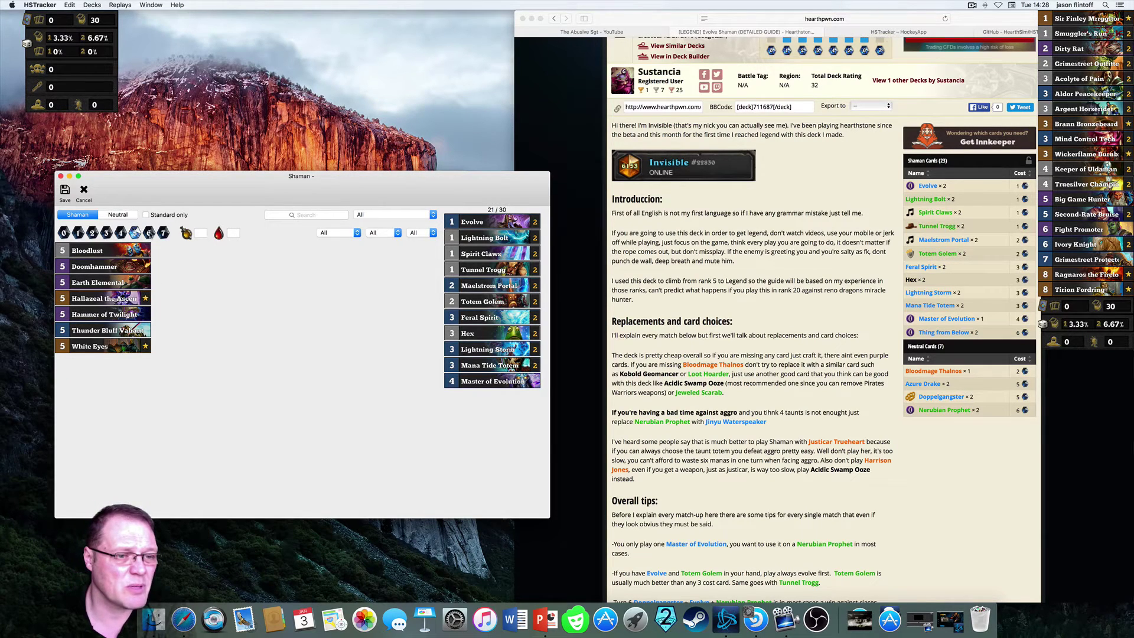
{"action": "left_click", "coordinate": [148, 232]}
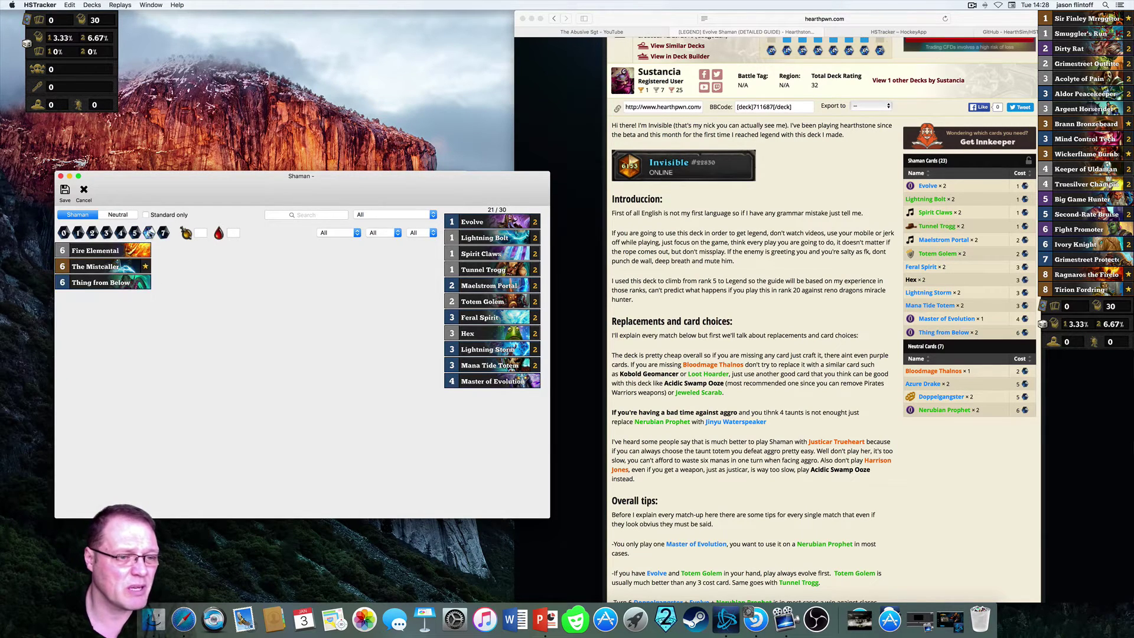
{"action": "double_click", "coordinate": [98, 284]}
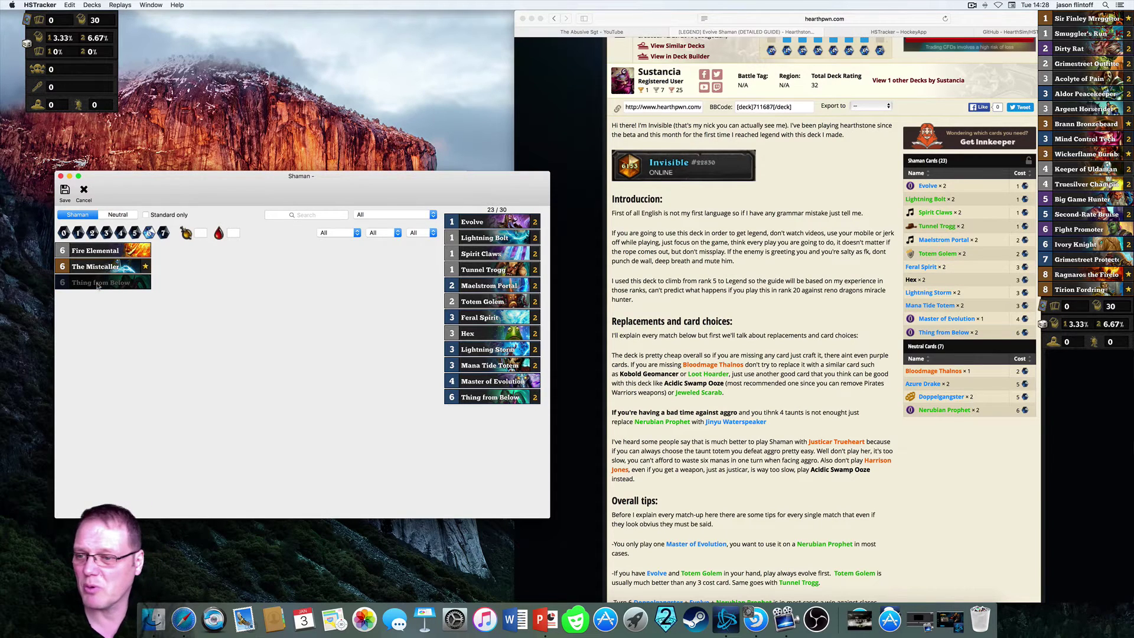
- Add the neutral cards Bloodmage Thalnos and two Azure Drake
{"action": "left_click", "coordinate": [117, 215]}
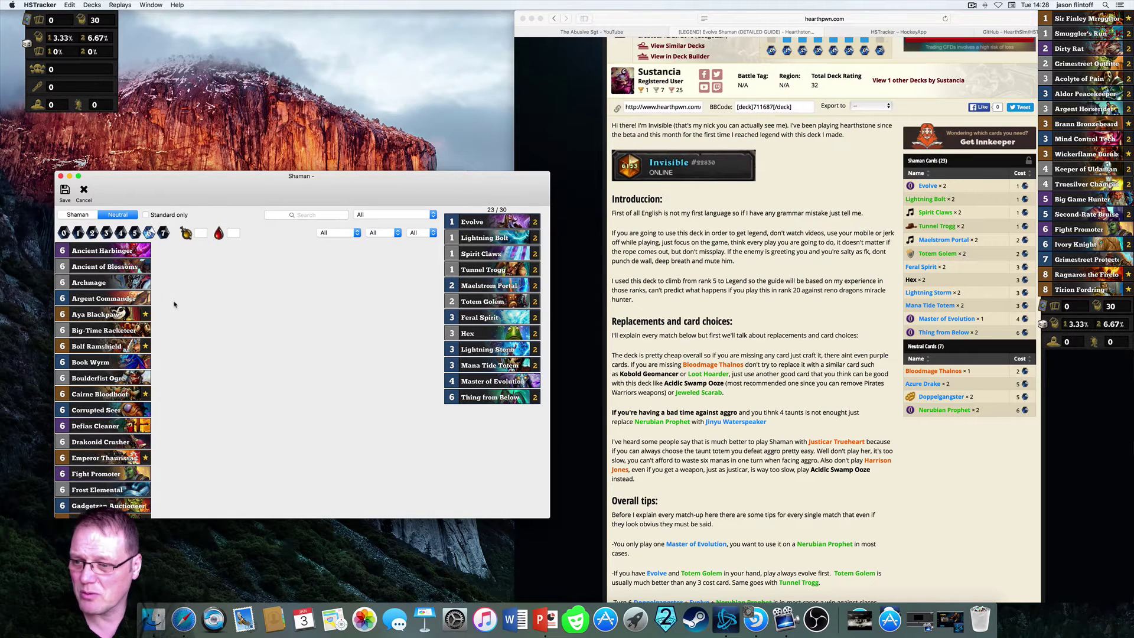
{"action": "left_click", "coordinate": [92, 233]}
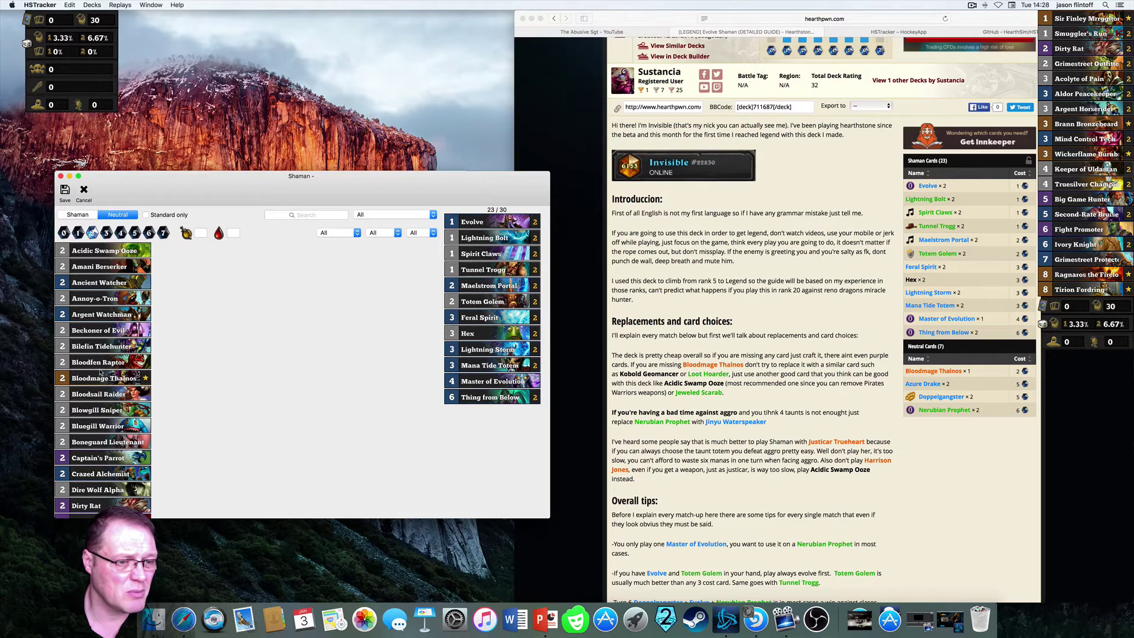
{"action": "left_click", "coordinate": [100, 379]}
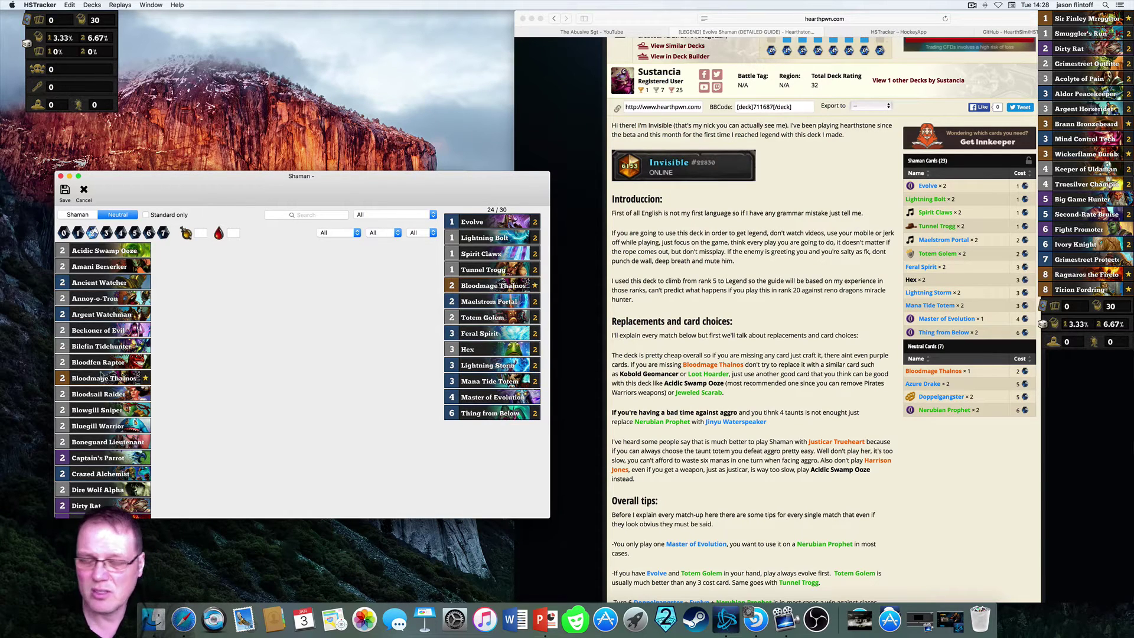
{"action": "left_click", "coordinate": [135, 233]}
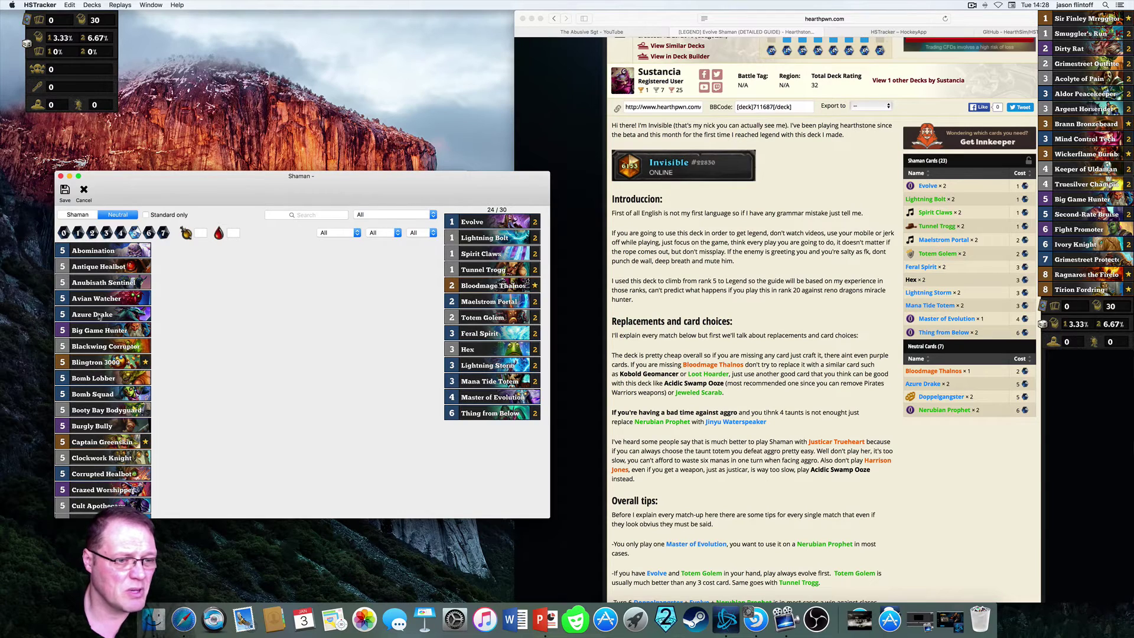
{"action": "left_click", "coordinate": [99, 315]}
{"action": "left_click", "coordinate": [100, 315]}
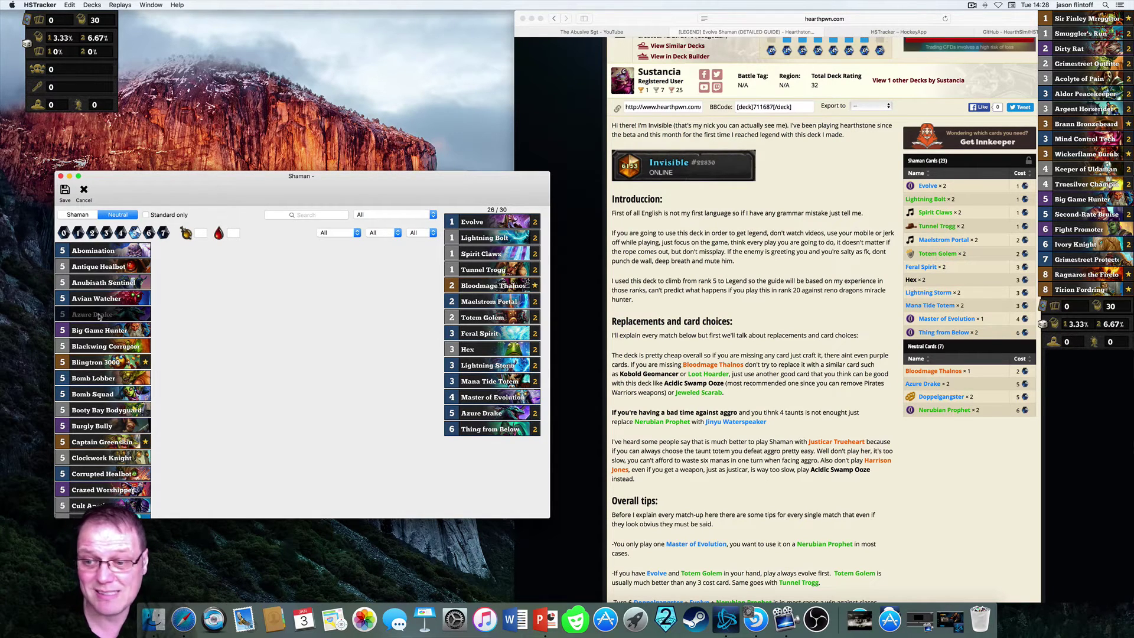
- Add two Doppelgangster and two Nerubian Prophet to complete the deck at 30/30
{"action": "scroll", "coordinate": [102, 314], "scroll_direction": "down", "scroll_amount": 5}
{"action": "scroll", "coordinate": [102, 316], "scroll_direction": "down", "scroll_amount": 3}
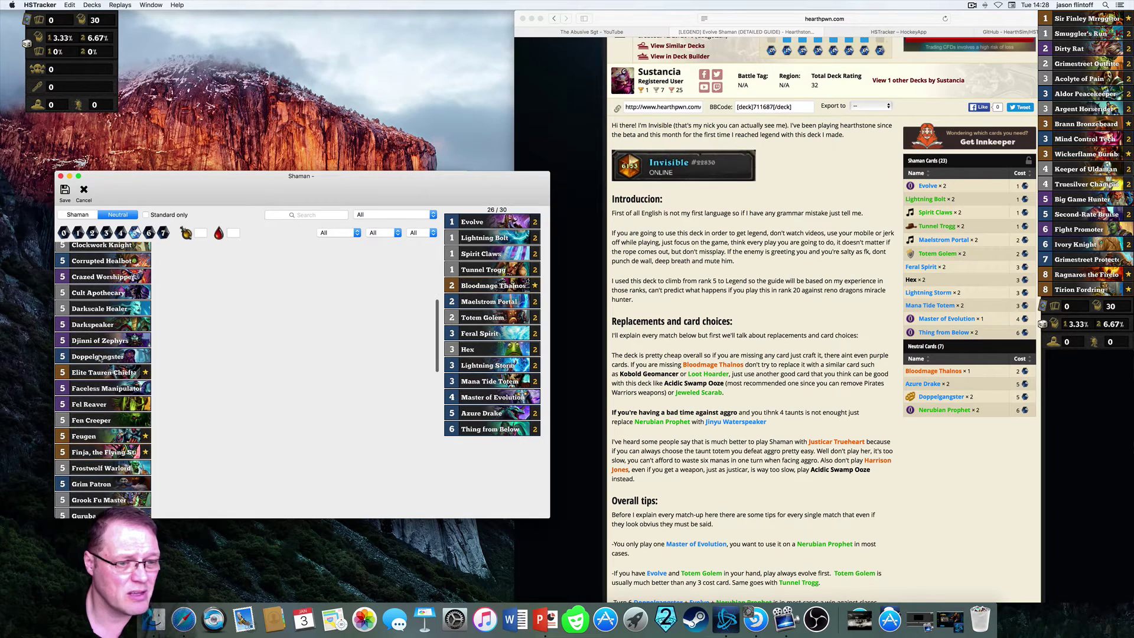
{"action": "double_click", "coordinate": [100, 357]}
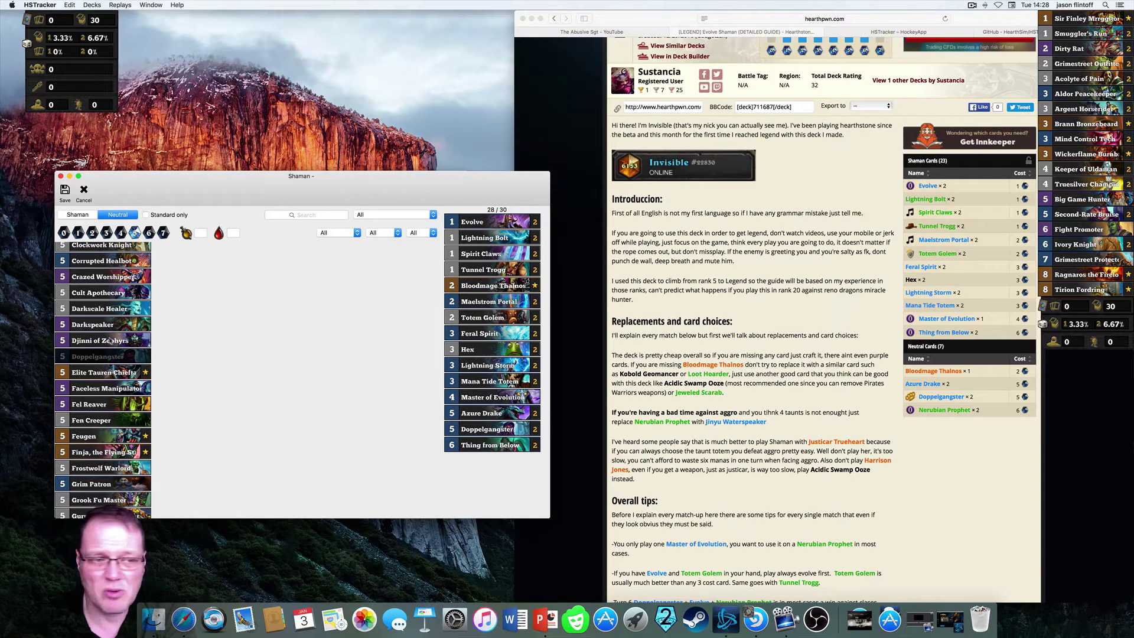
{"action": "scroll", "coordinate": [85, 378], "scroll_direction": "down", "scroll_amount": 15}
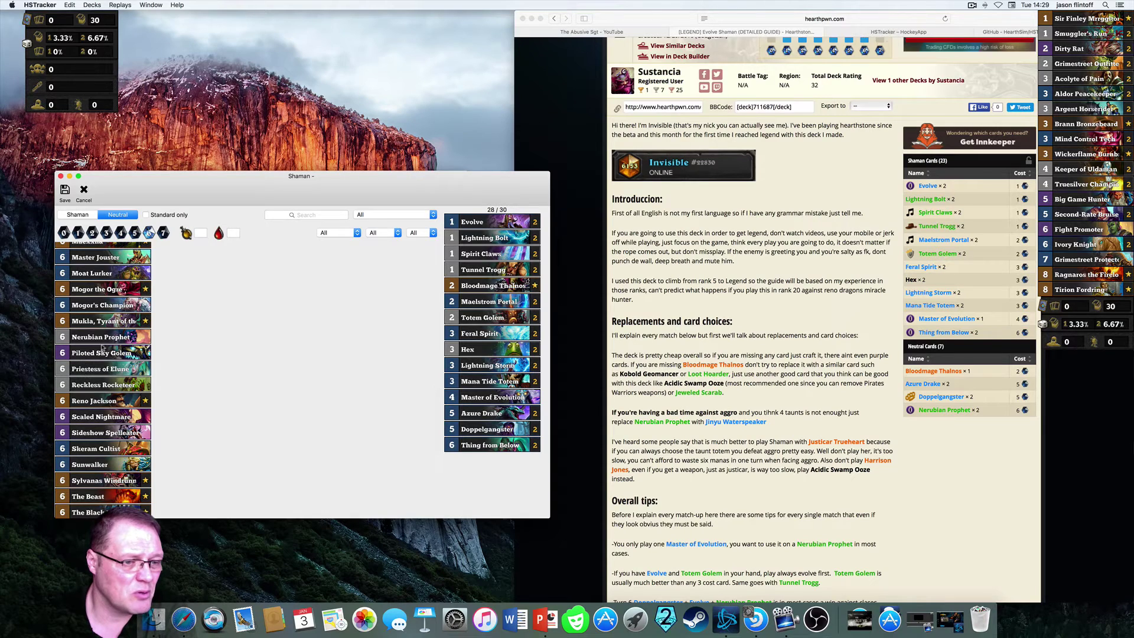
{"action": "left_click", "coordinate": [103, 340]}
{"action": "left_click", "coordinate": [103, 339]}
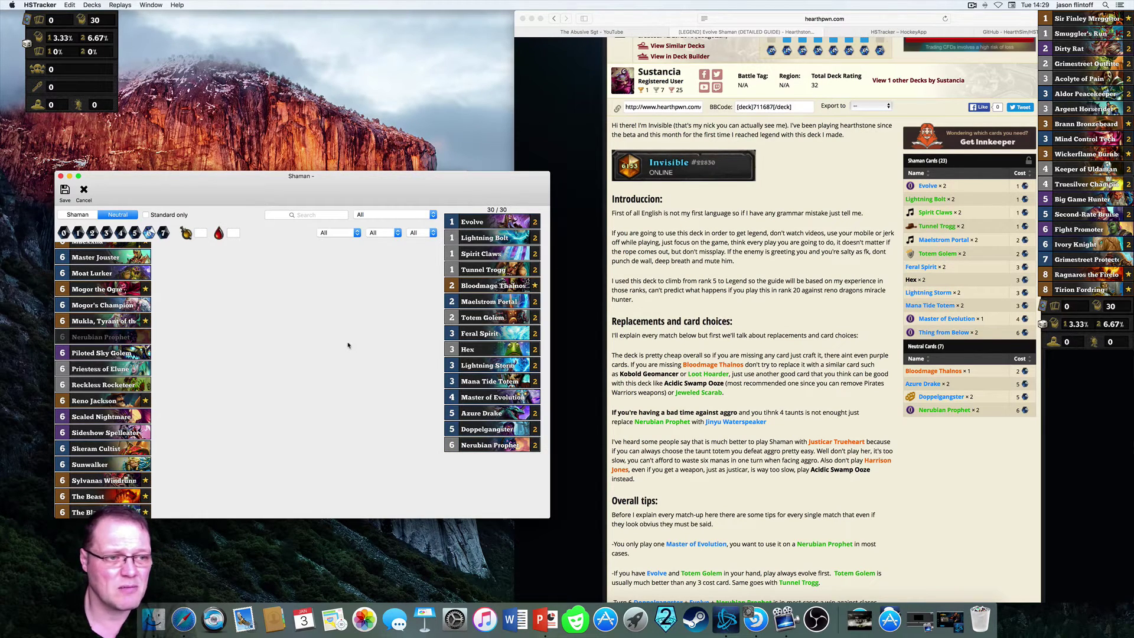
- Save the 30-card deck with the deck name 'Evolve Shaman'
{"action": "left_click", "coordinate": [65, 192]}
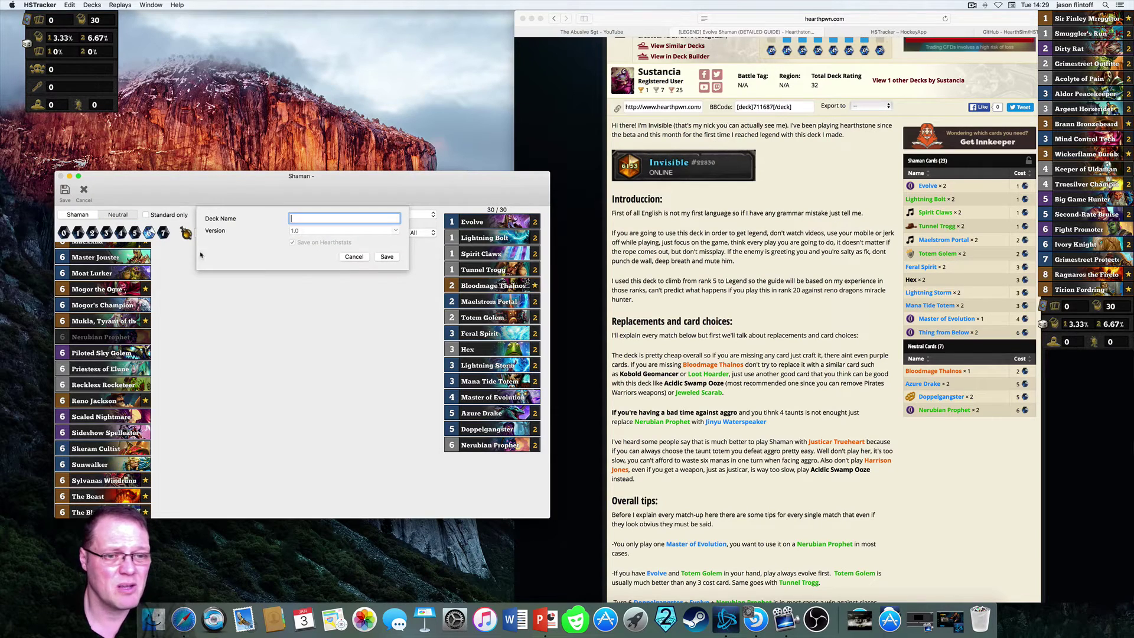
{"action": "left_click", "coordinate": [582, 239]}
{"action": "scroll", "coordinate": [581, 239], "scroll_direction": "up", "scroll_amount": 5}
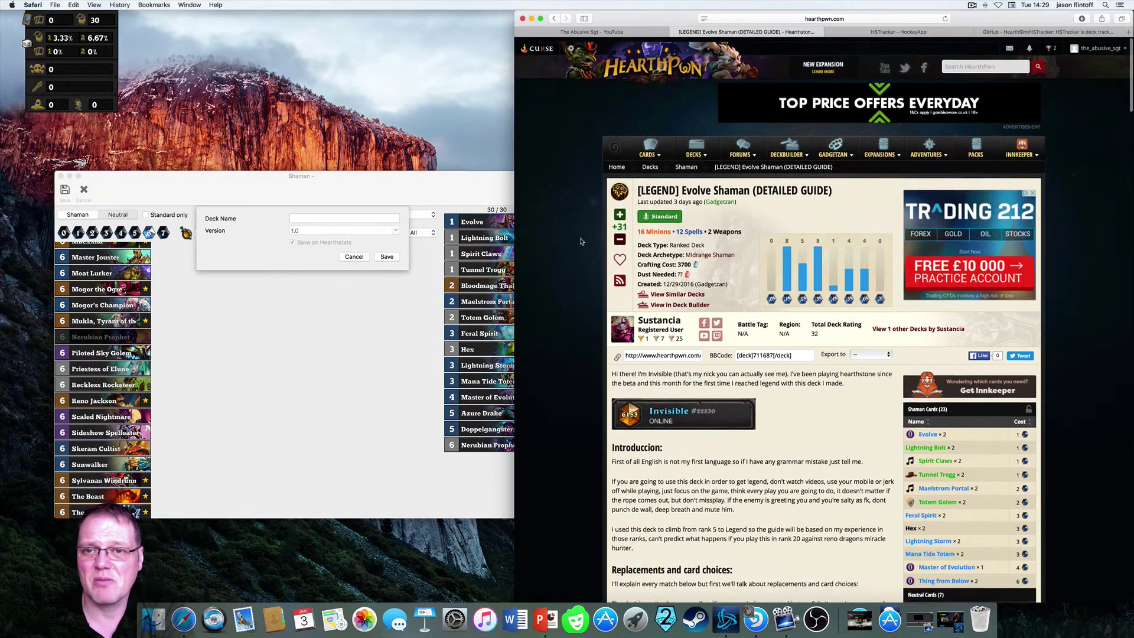
{"action": "left_click", "coordinate": [313, 218]}
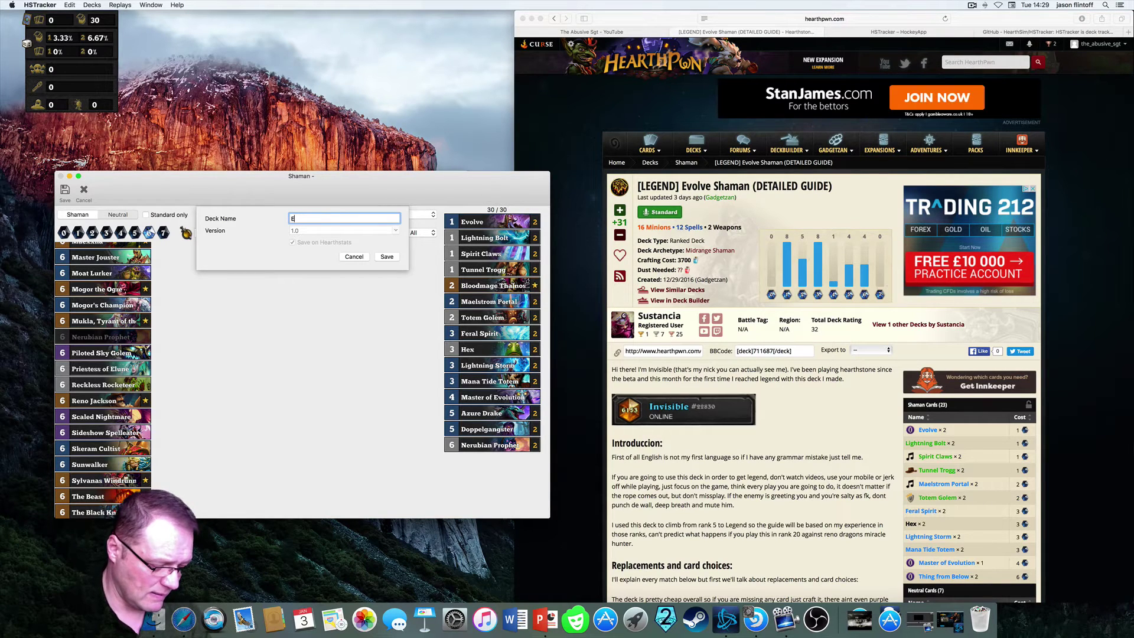
{"action": "type", "text": "Evolve Sham"}
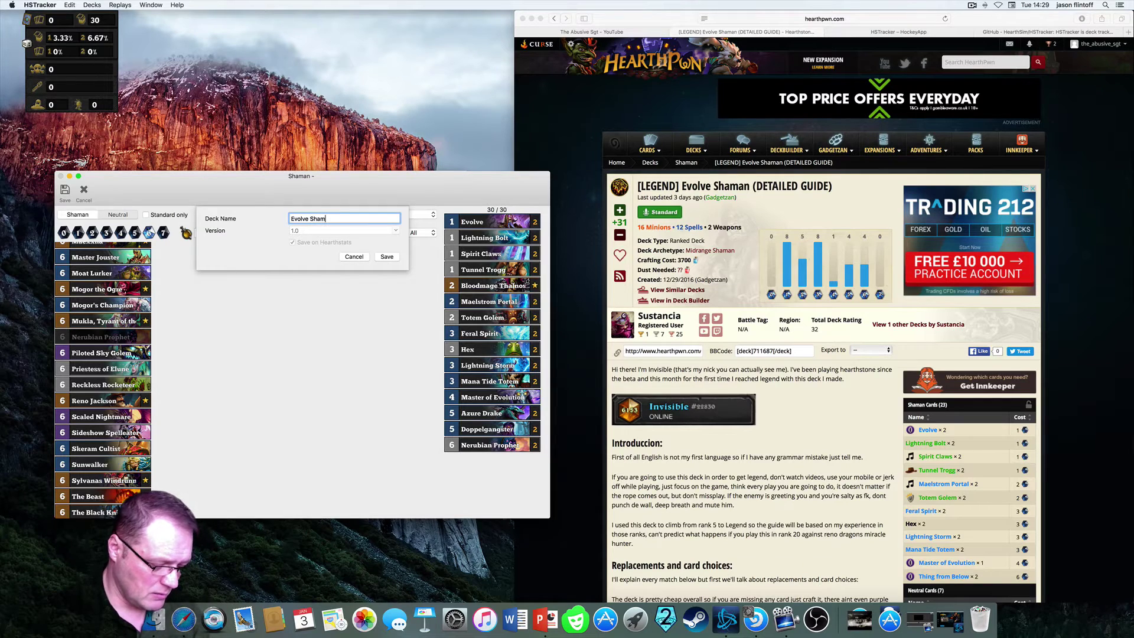
{"action": "type", "text": "s"}
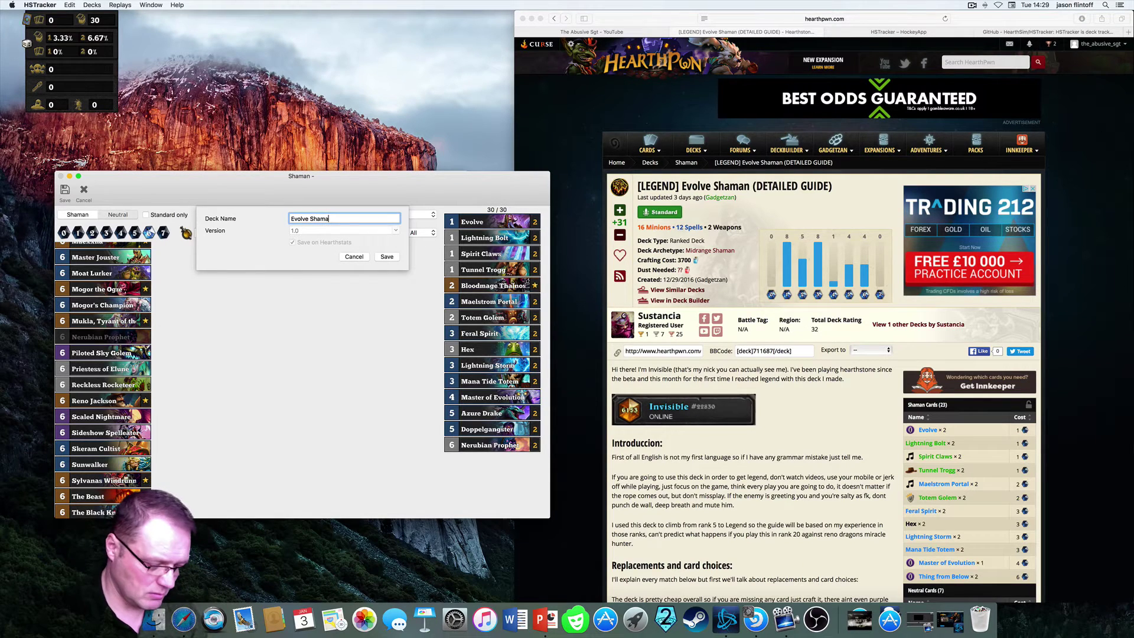
{"action": "type", "text": "n"}
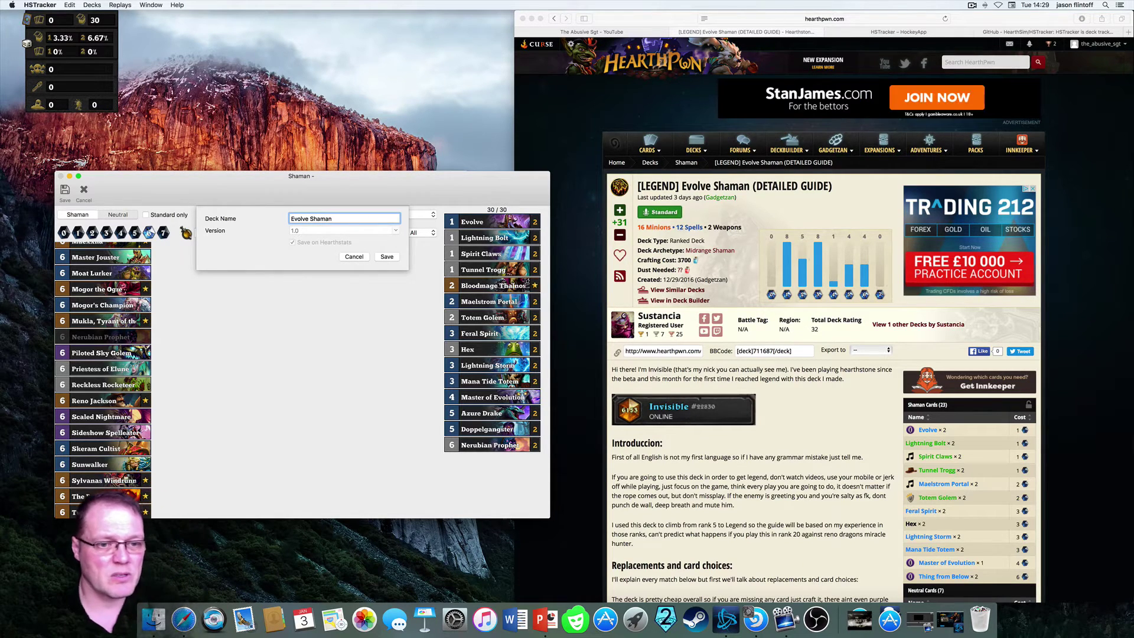
{"action": "left_click", "coordinate": [387, 257]}
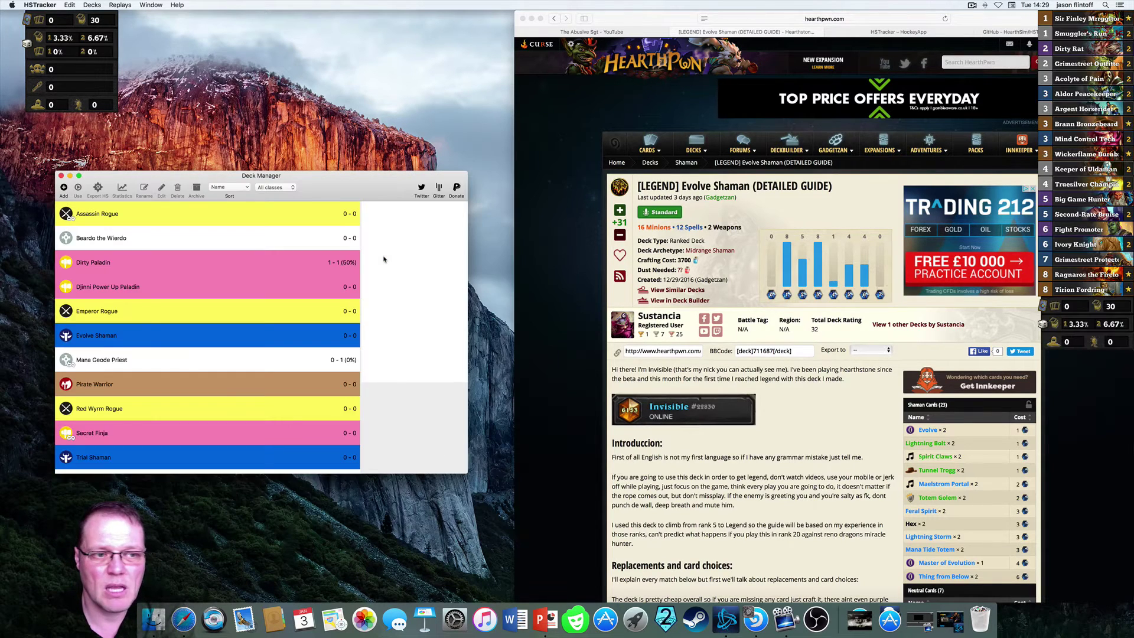
- Select Evolve Shaman in the Deck Manager, minimize Safari, and bring up the Battle.net launcher
{"action": "left_click", "coordinate": [110, 340]}
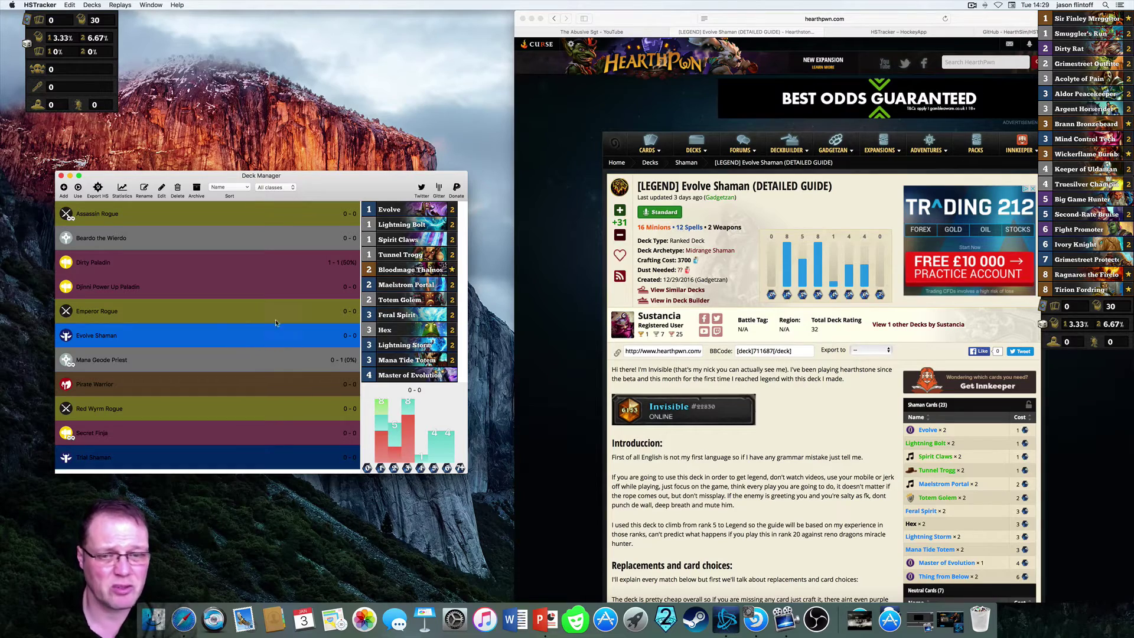
{"action": "left_click", "coordinate": [531, 19]}
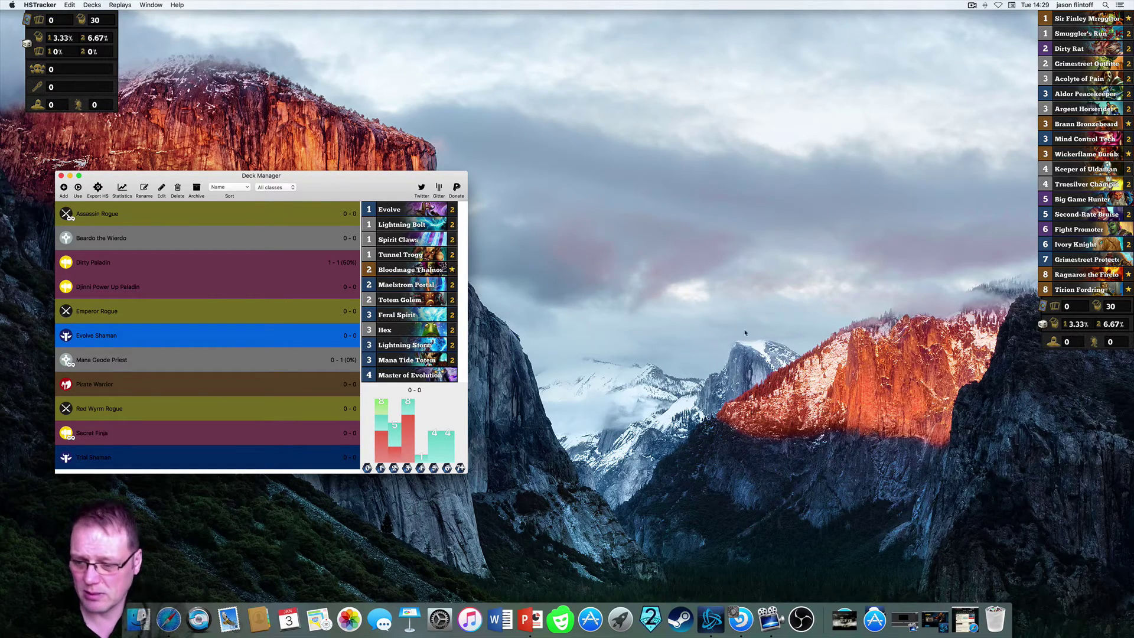
{"action": "left_click", "coordinate": [934, 619]}
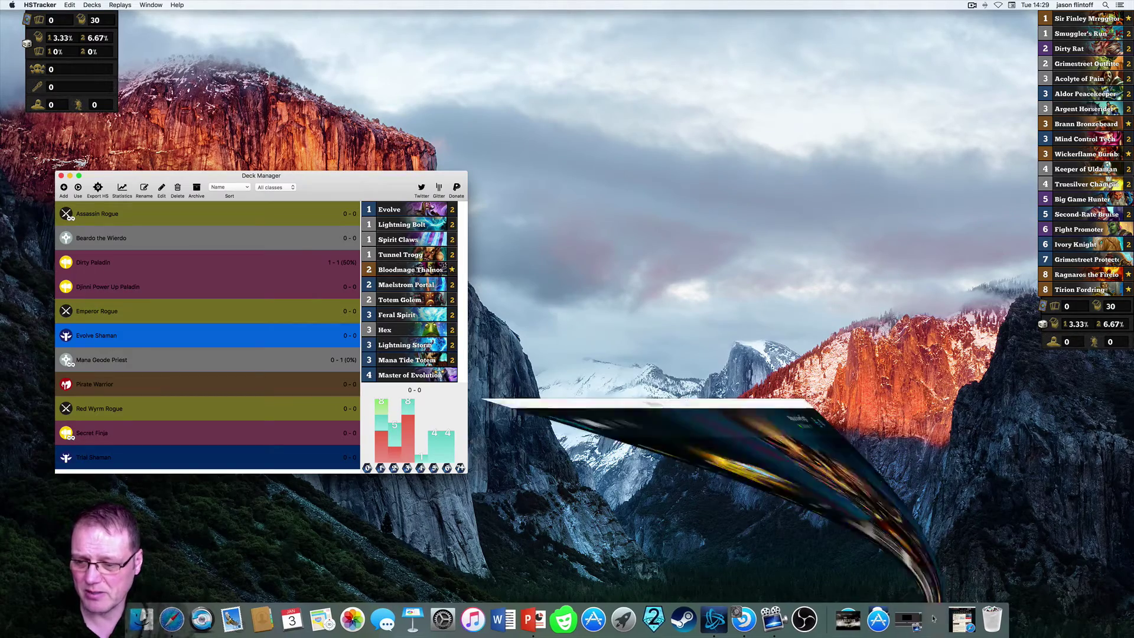
- Move the Deck Manager to the lower right and launch Hearthstone from Battle.net
{"action": "left_click_drag", "start_coordinate": [355, 180], "coordinate": [1016, 298]}
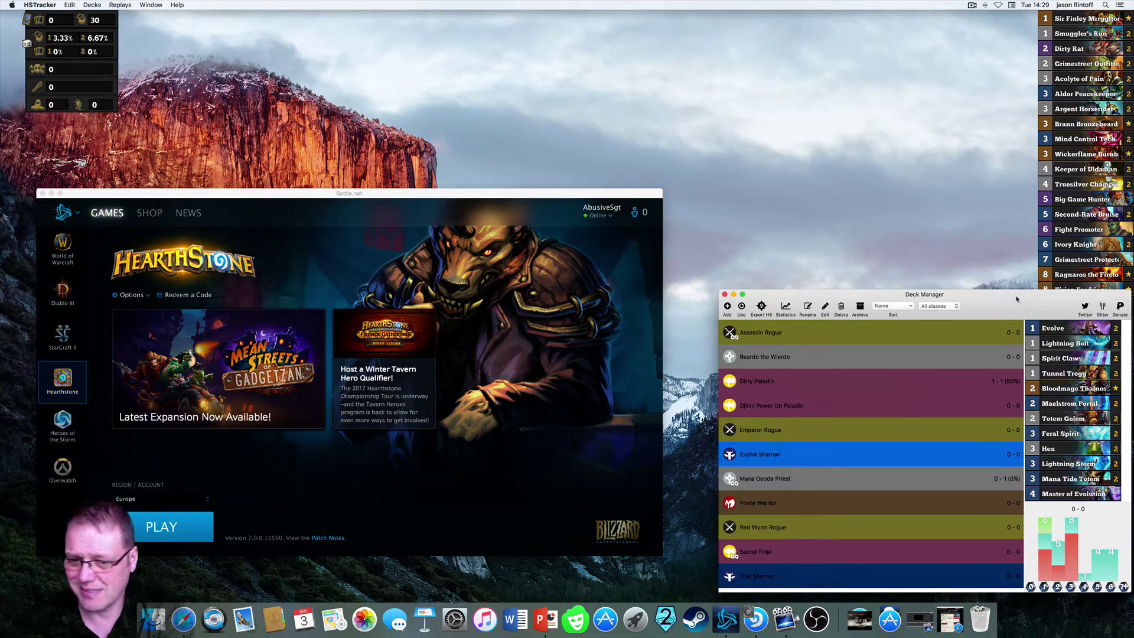
{"action": "left_click", "coordinate": [149, 521]}
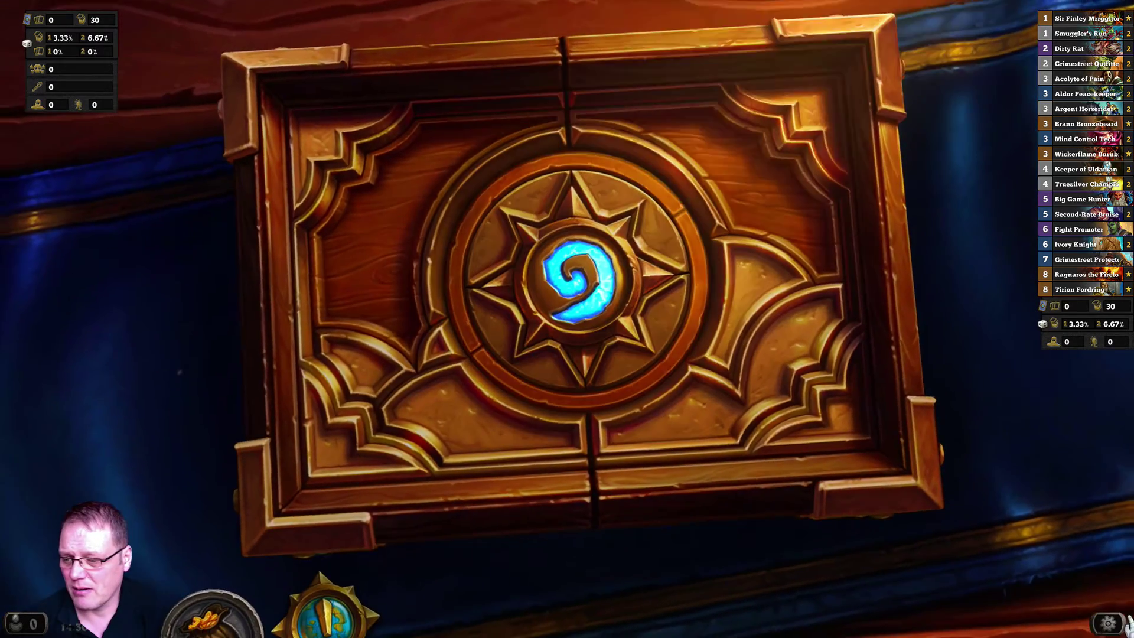
- Turn off Fullscreen in Hearthstone's Options and shrink the game window beside the deck list
{"action": "left_click", "coordinate": [1122, 623]}
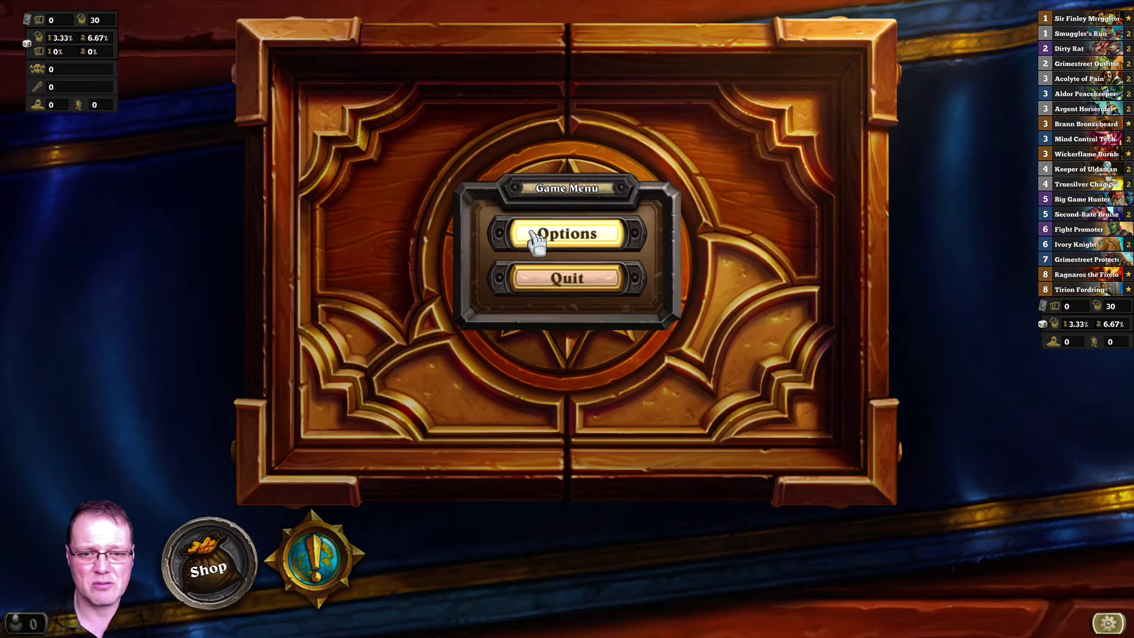
{"action": "left_click", "coordinate": [537, 239]}
{"action": "left_click", "coordinate": [357, 315]}
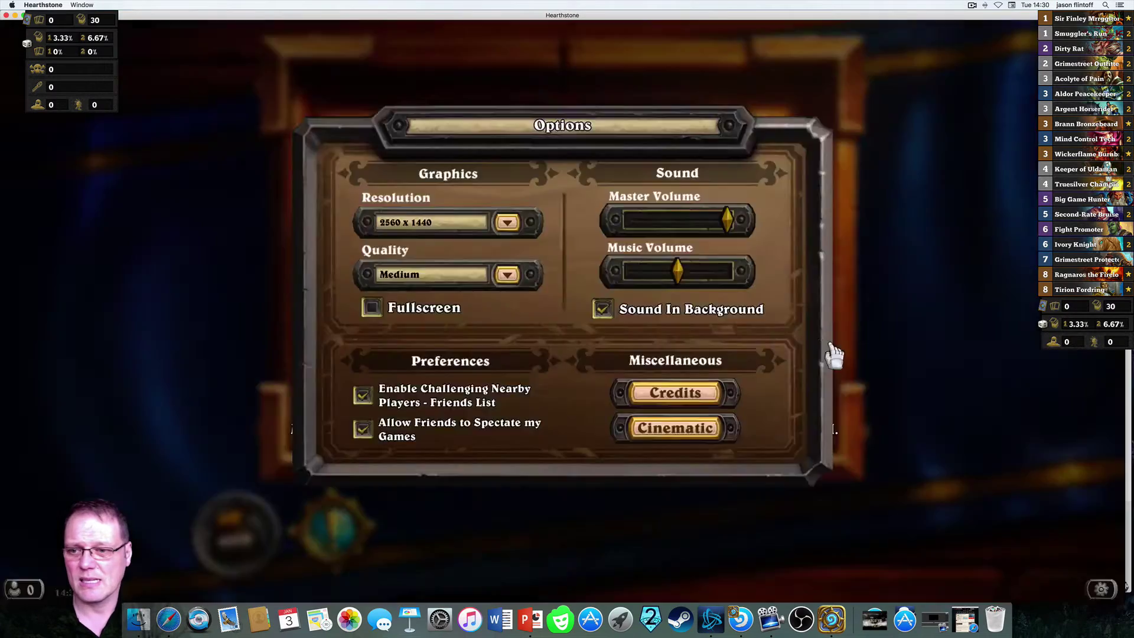
{"action": "left_click_drag", "start_coordinate": [1058, 583], "coordinate": [723, 566]}
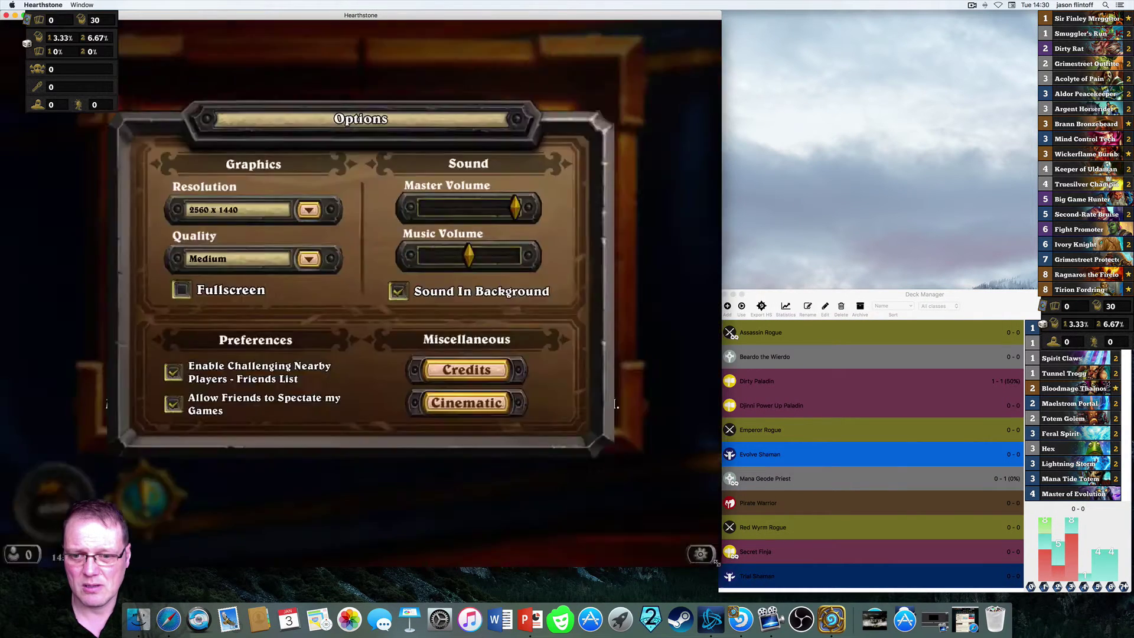
- Dismiss the Options and quests popups, then open My Collection and scroll down the My Decks list
{"action": "left_click", "coordinate": [645, 405]}
{"action": "left_click", "coordinate": [642, 405]}
{"action": "left_click", "coordinate": [641, 397]}
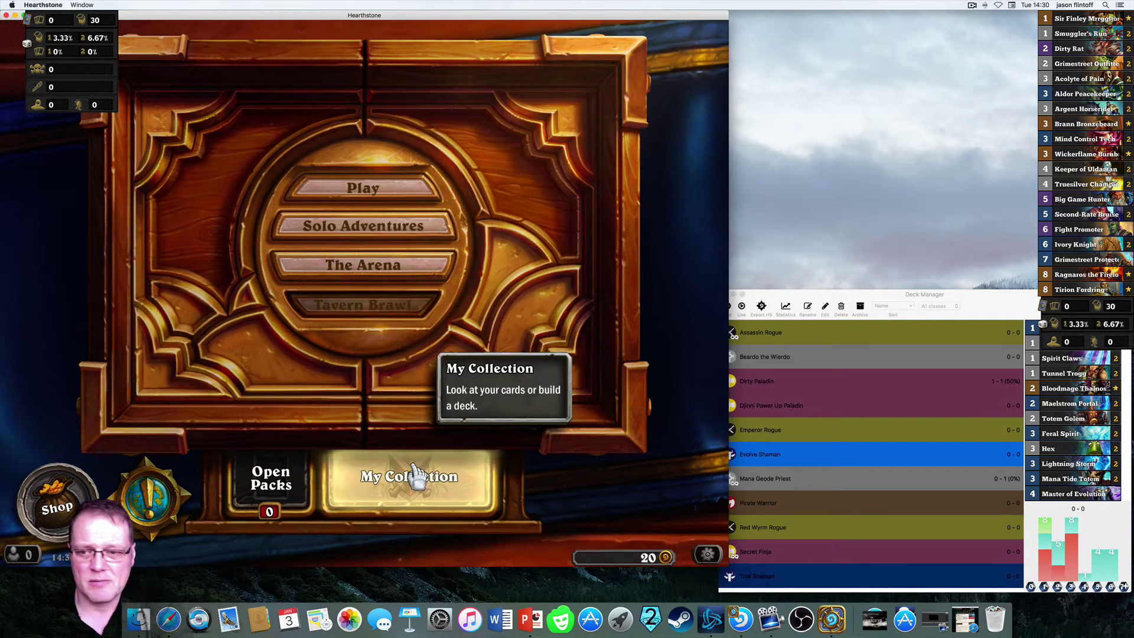
{"action": "left_click", "coordinate": [870, 293]}
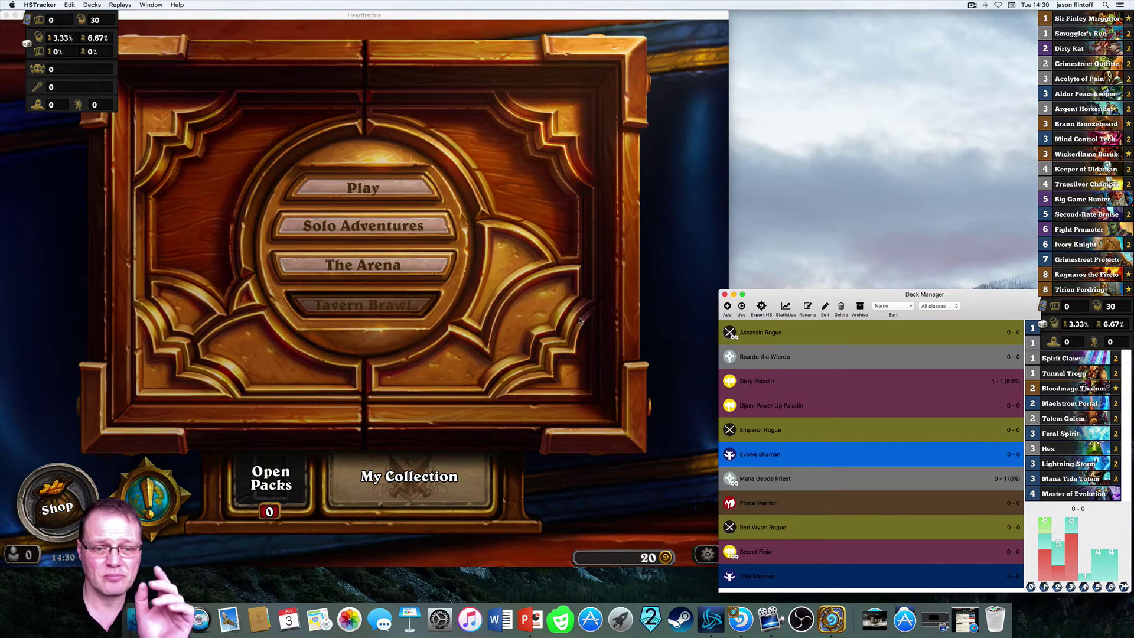
{"action": "left_click", "coordinate": [396, 485]}
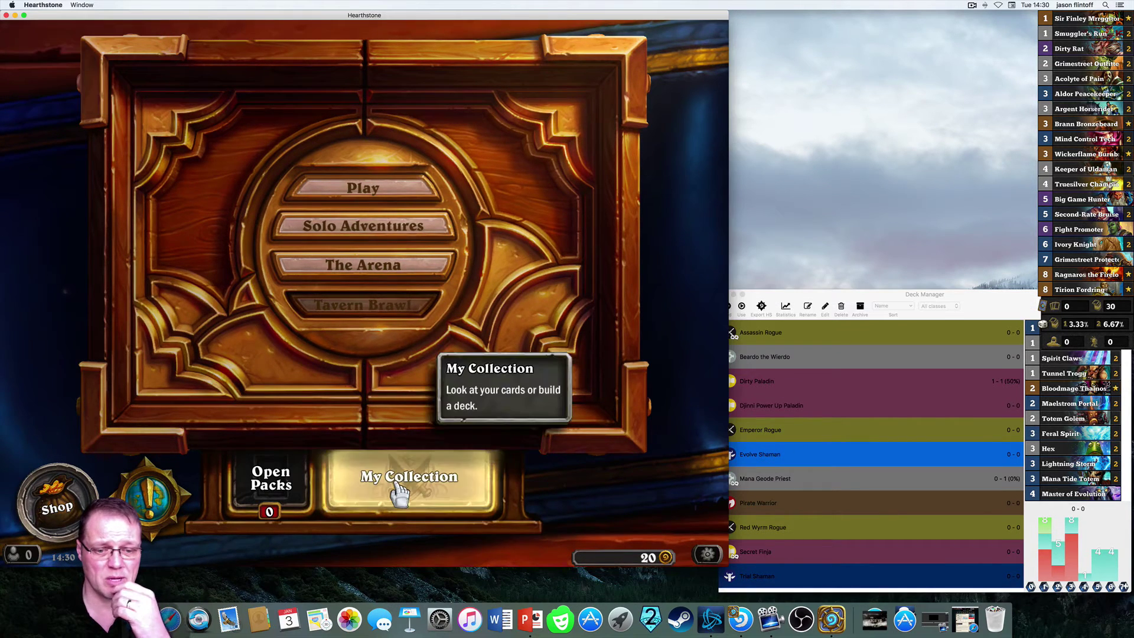
{"action": "left_click", "coordinate": [396, 487]}
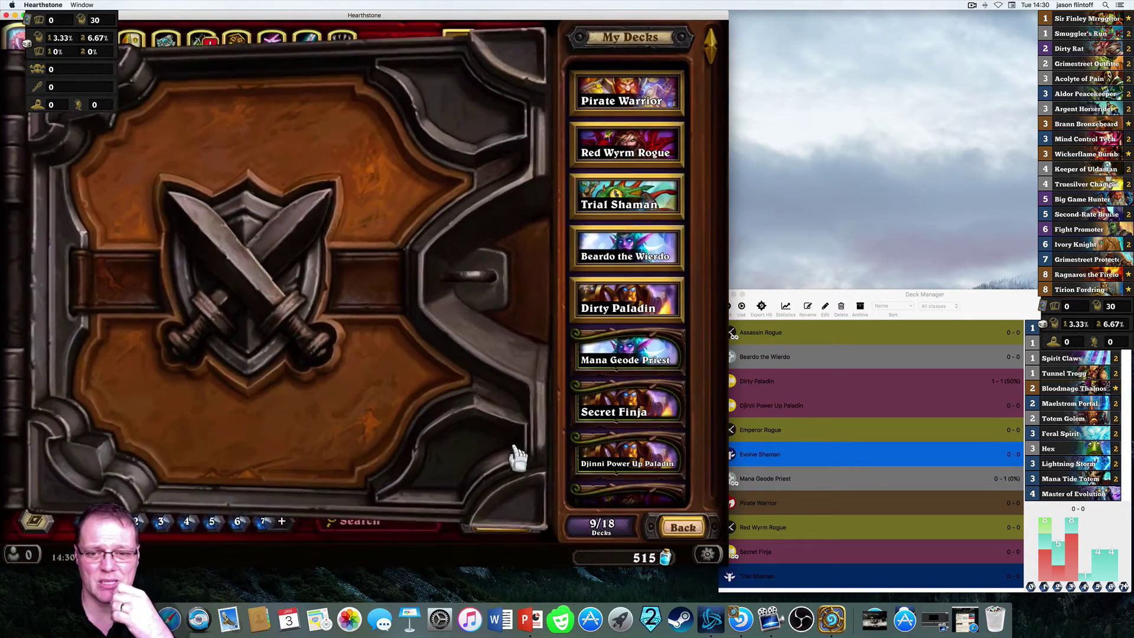
{"action": "scroll", "coordinate": [614, 414], "scroll_direction": "down", "scroll_amount": 3}
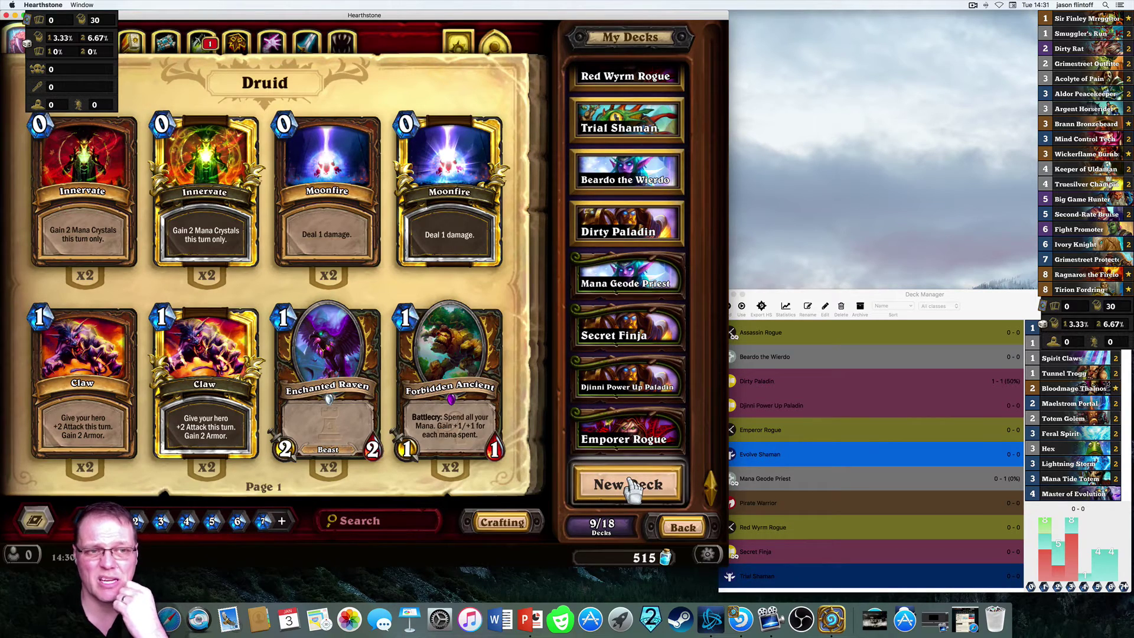
- Create an empty Custom Shaman deck, then start HSTracker's Export HS for Evolve Shaman
{"action": "left_click", "coordinate": [630, 486]}
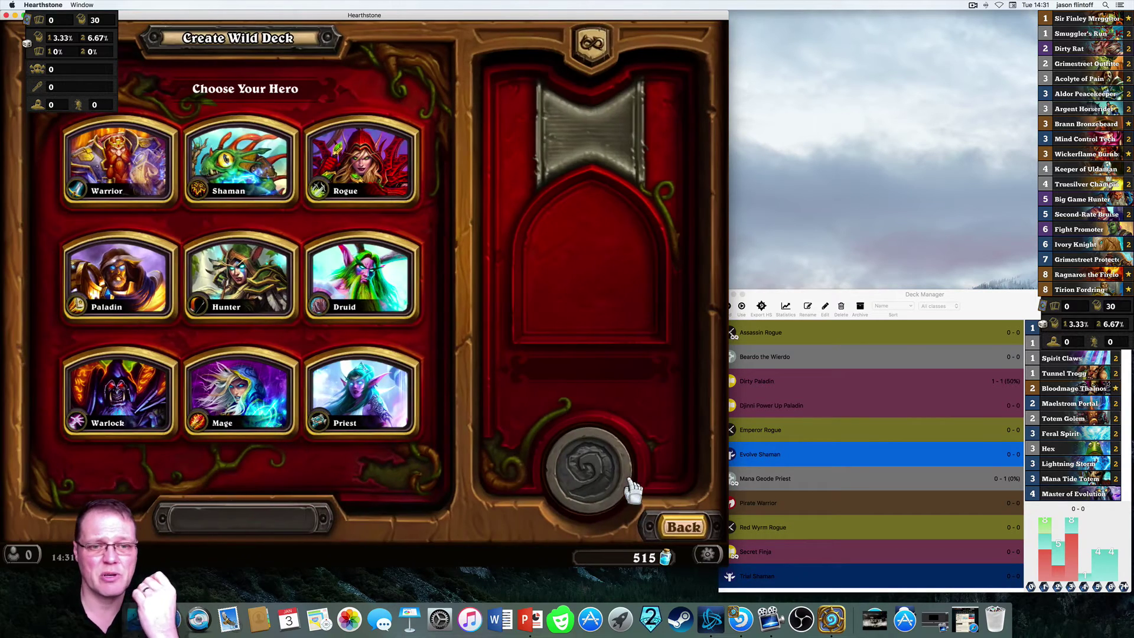
{"action": "left_click", "coordinate": [264, 185]}
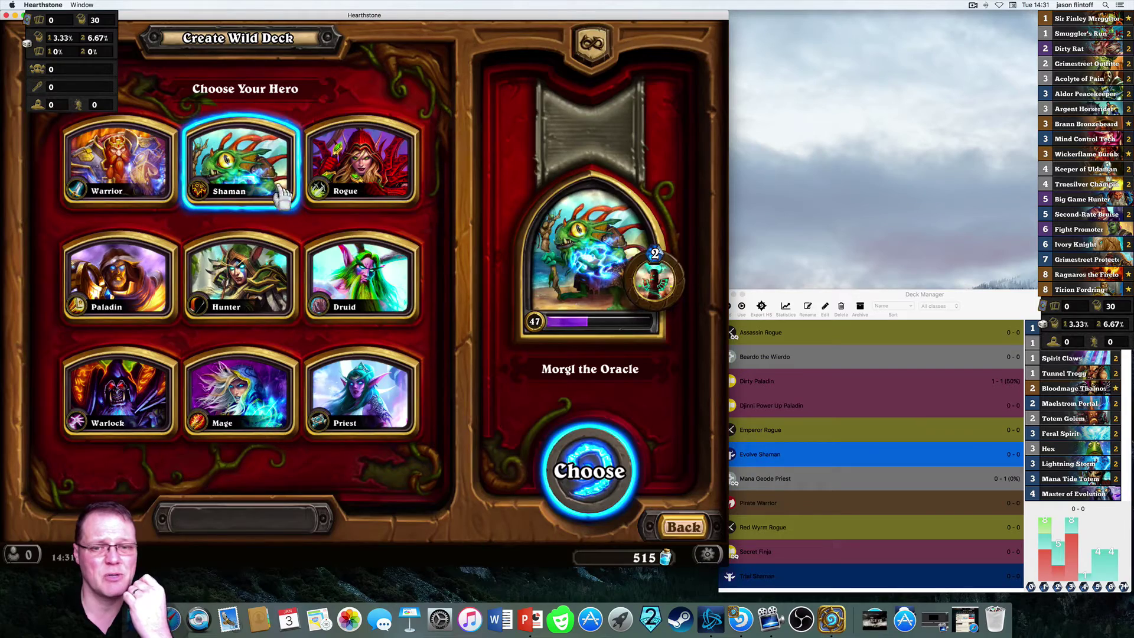
{"action": "left_click", "coordinate": [579, 472]}
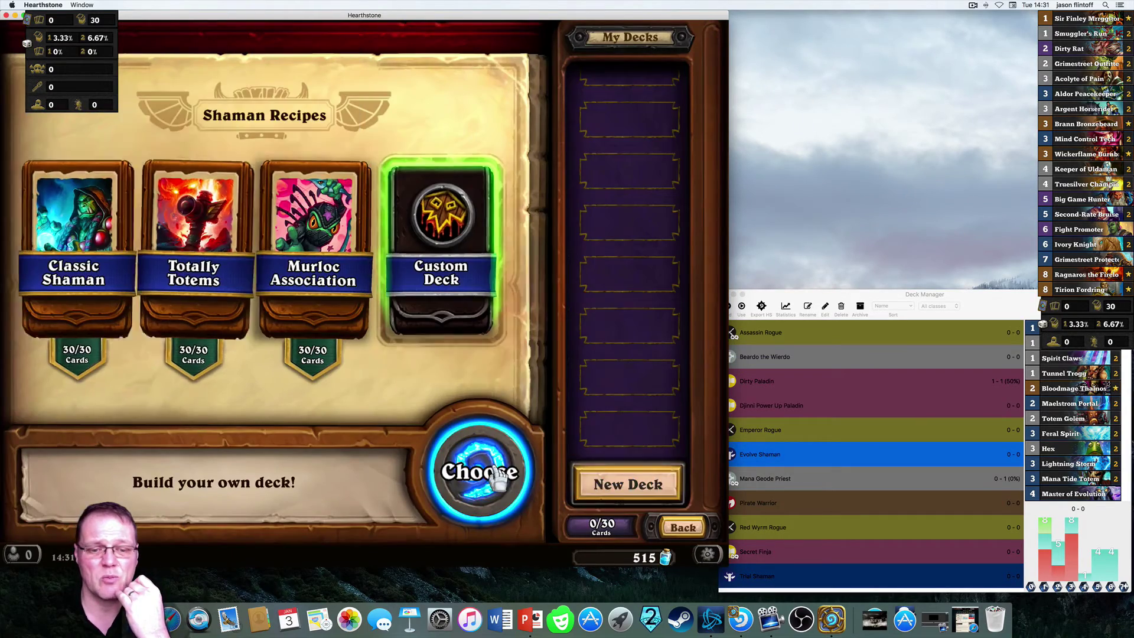
{"action": "left_click", "coordinate": [579, 472]}
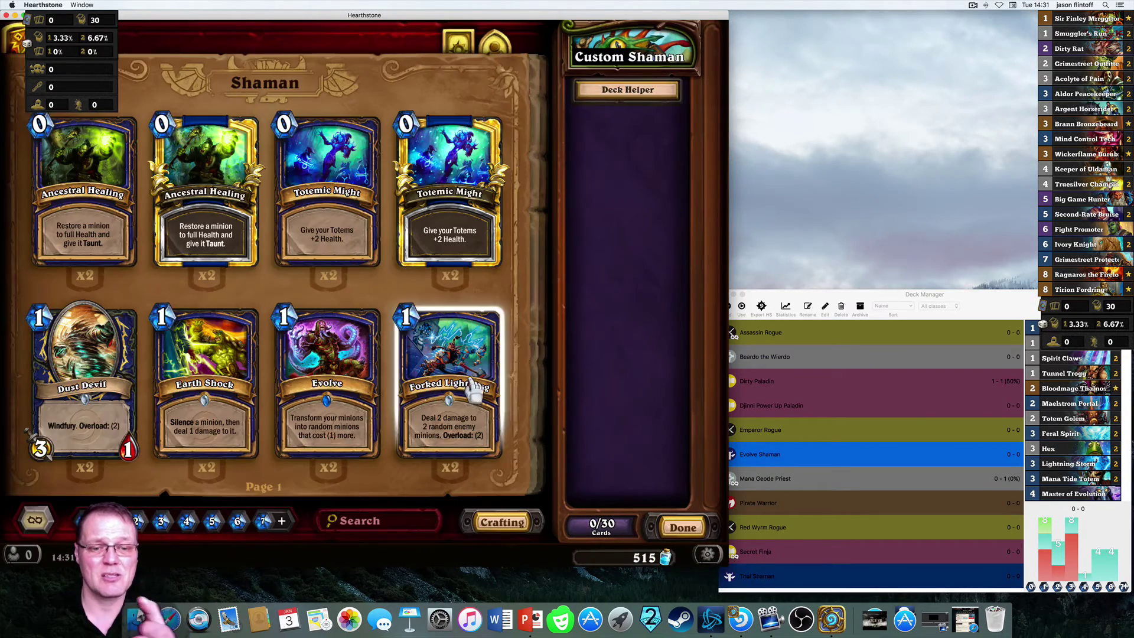
{"action": "left_click", "coordinate": [988, 300]}
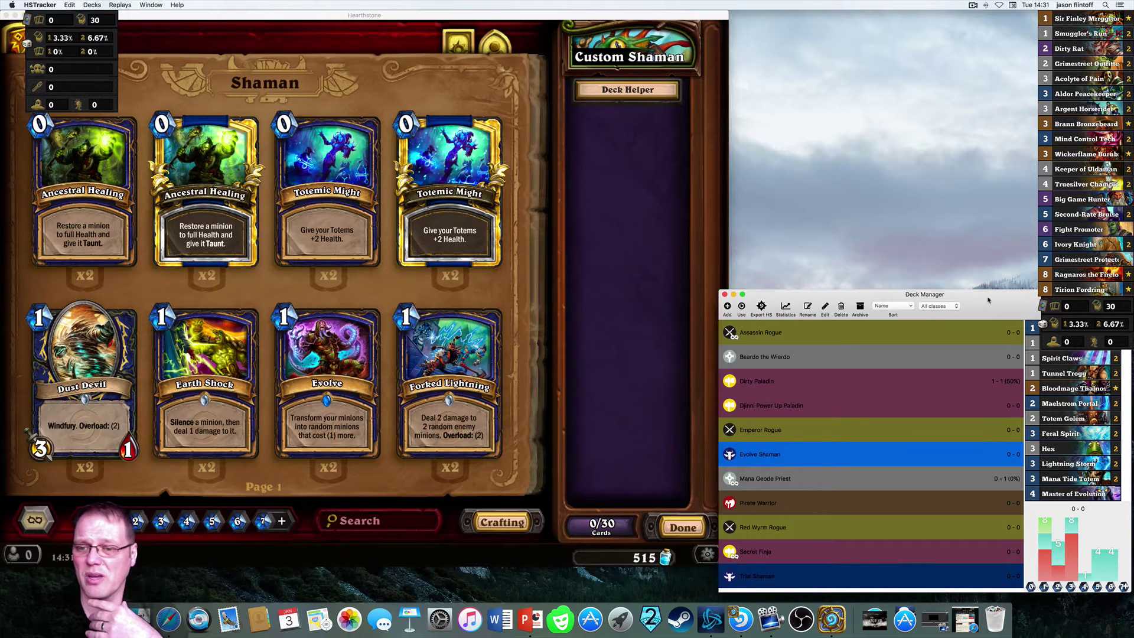
{"action": "left_click", "coordinate": [761, 306]}
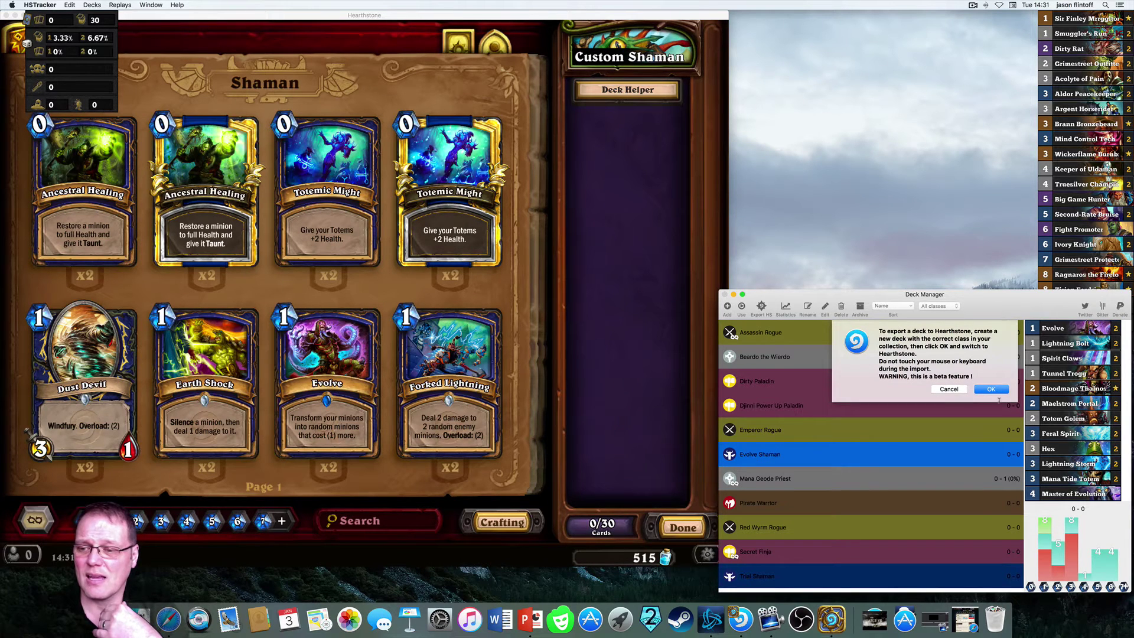
- Confirm the export warning, let all 30 cards import, and dismiss the Export done notice
{"action": "left_click", "coordinate": [991, 389]}
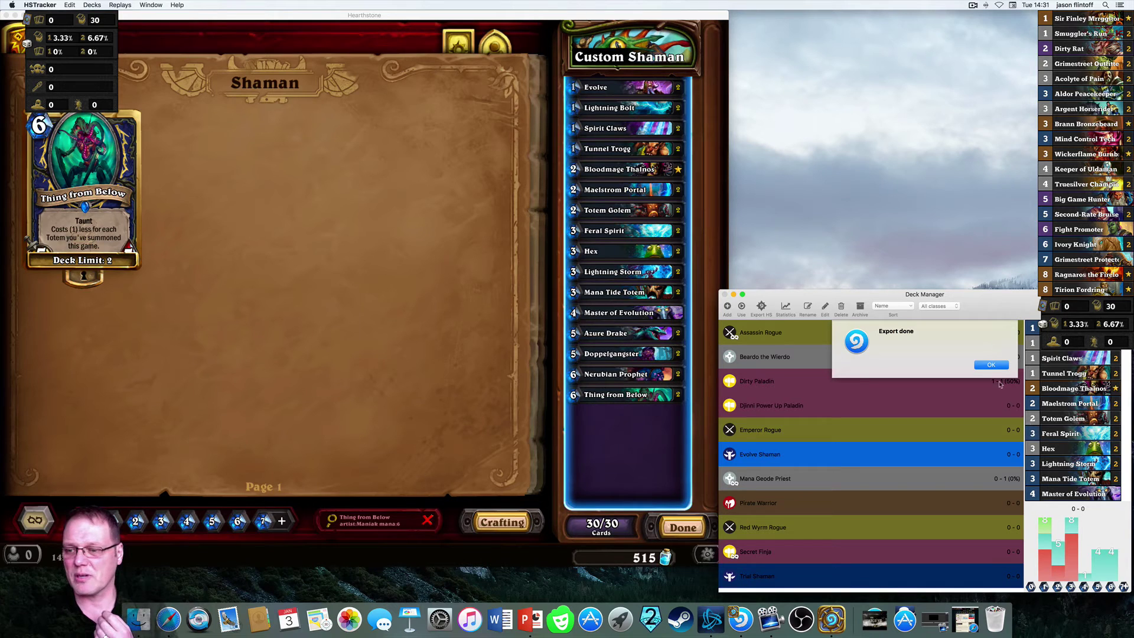
{"action": "left_click", "coordinate": [993, 369]}
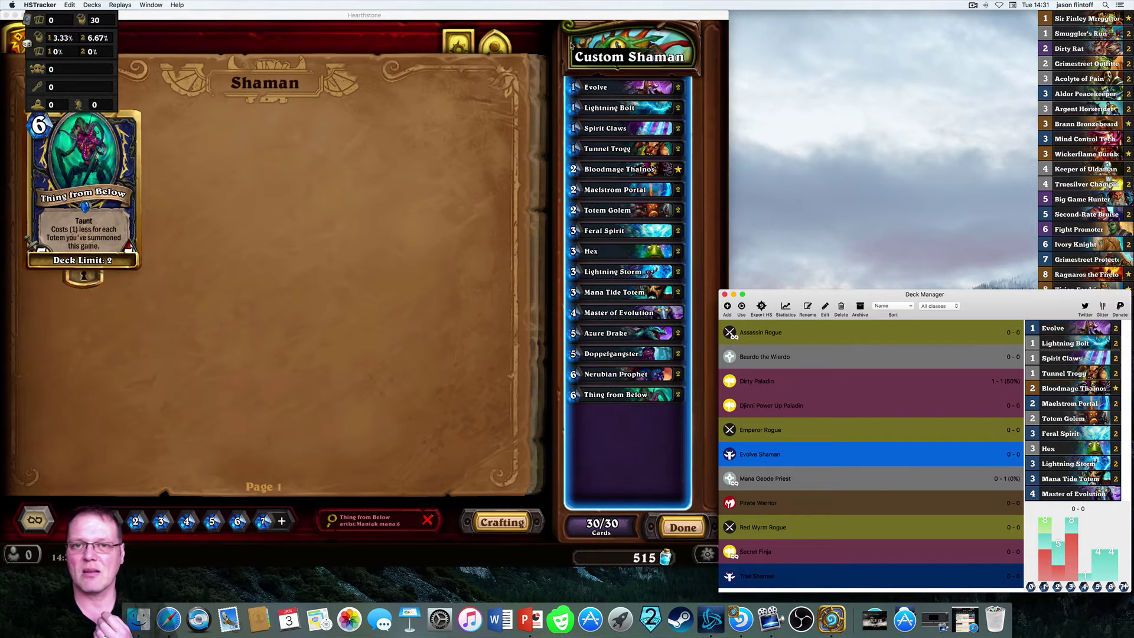
{"action": "left_click", "coordinate": [622, 61]}
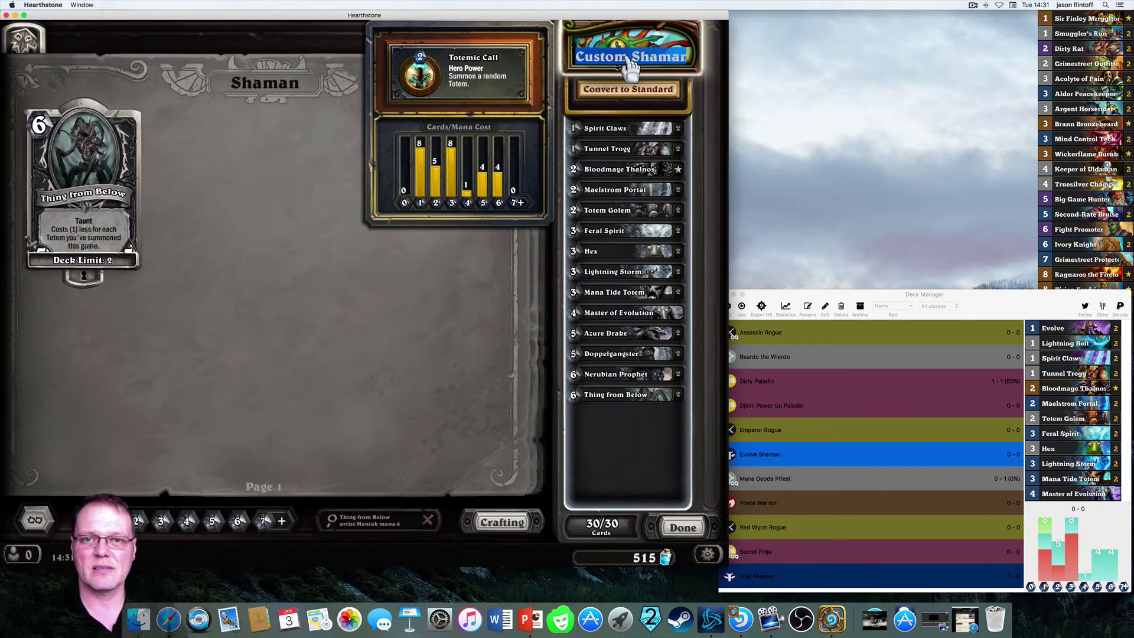
- Rename the deck from 'Custom Shaman' to 'Evolve Shaman' and save it
{"action": "key", "text": "BackSpace"}
{"action": "key", "text": "BackSpace"}
{"action": "key", "text": "BackSpace"}
{"action": "key", "text": "BackSpace"}
{"action": "key", "text": "BackSpace"}
{"action": "key", "text": "BackSpace"}
{"action": "key", "text": "BackSpace"}
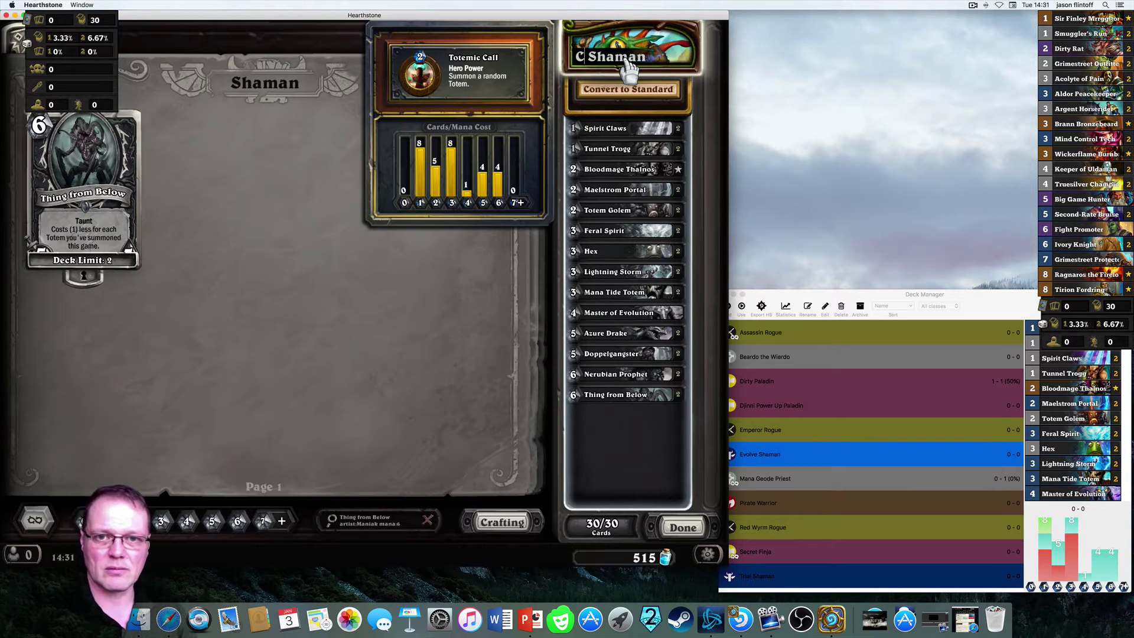
{"action": "type", "text": "Evo"}
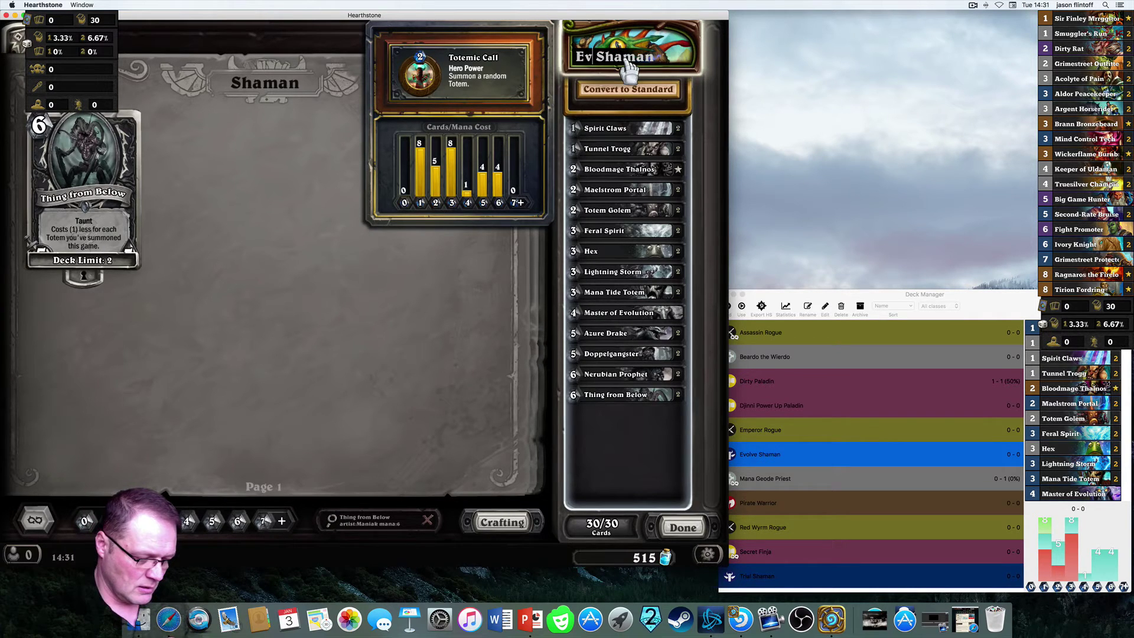
{"action": "key", "text": "BackSpace"}
{"action": "type", "text": "lve"}
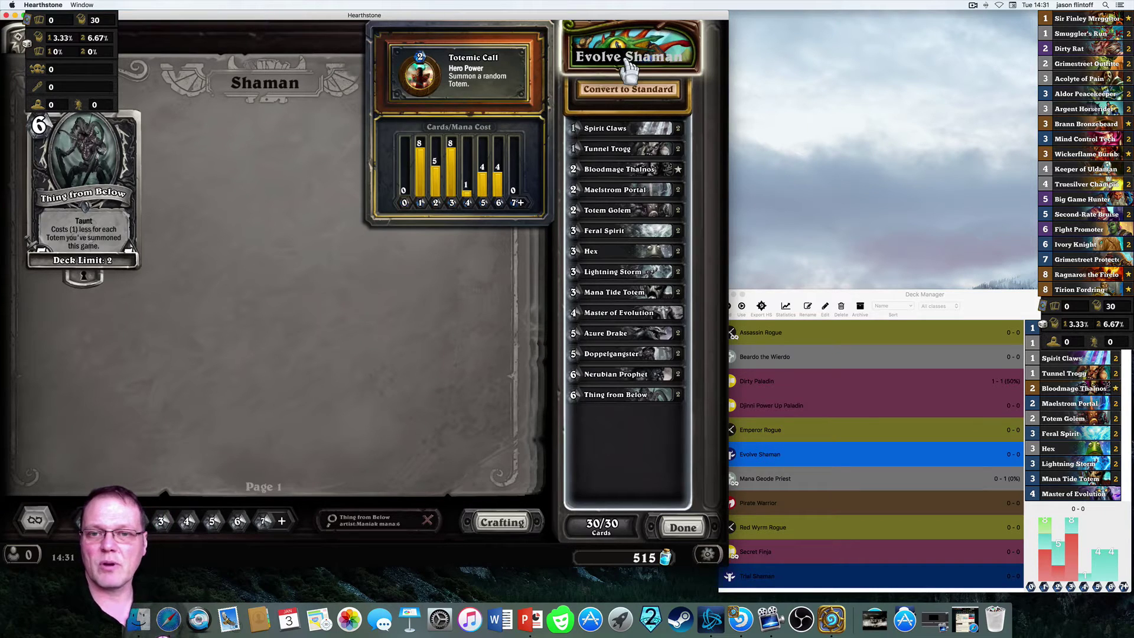
{"action": "left_click", "coordinate": [628, 89]}
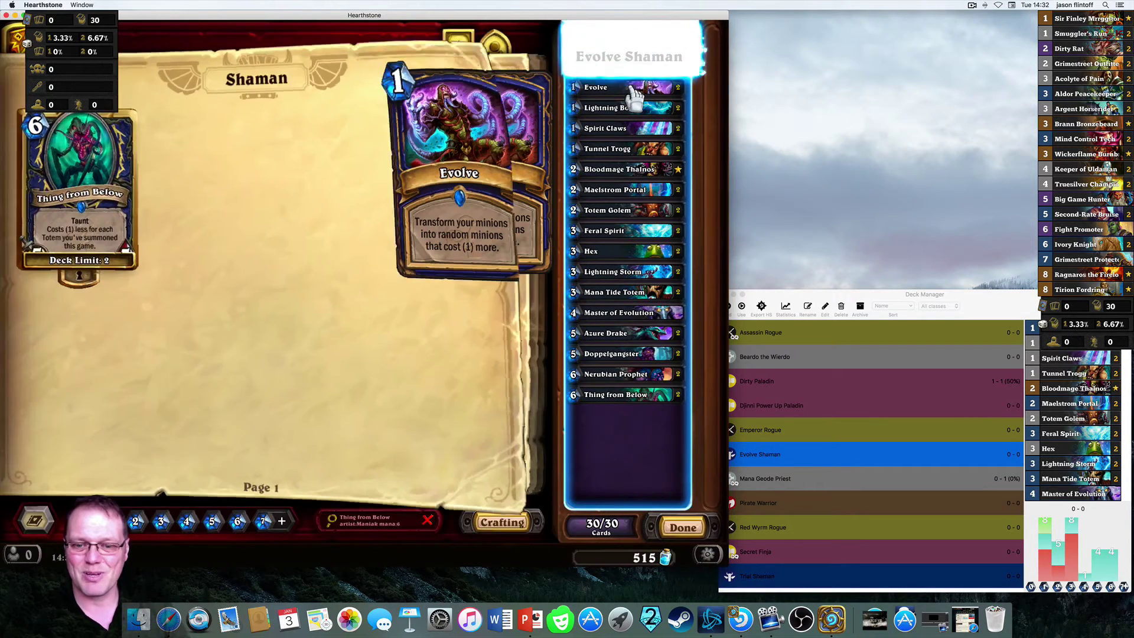
{"action": "left_click", "coordinate": [682, 527]}
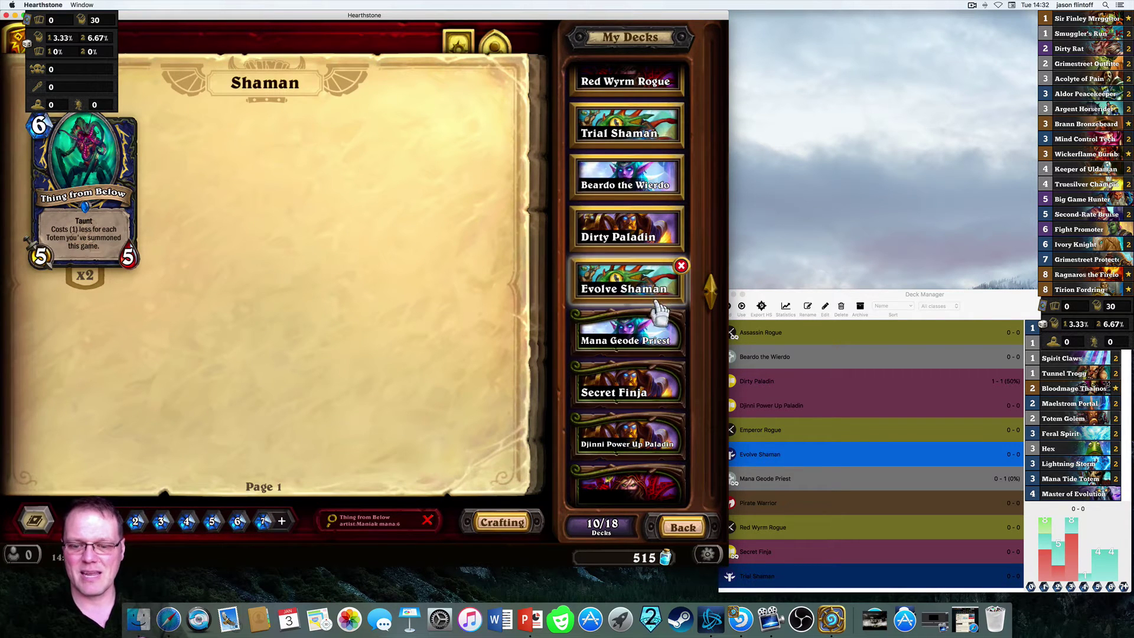
{"action": "left_click", "coordinate": [983, 303]}
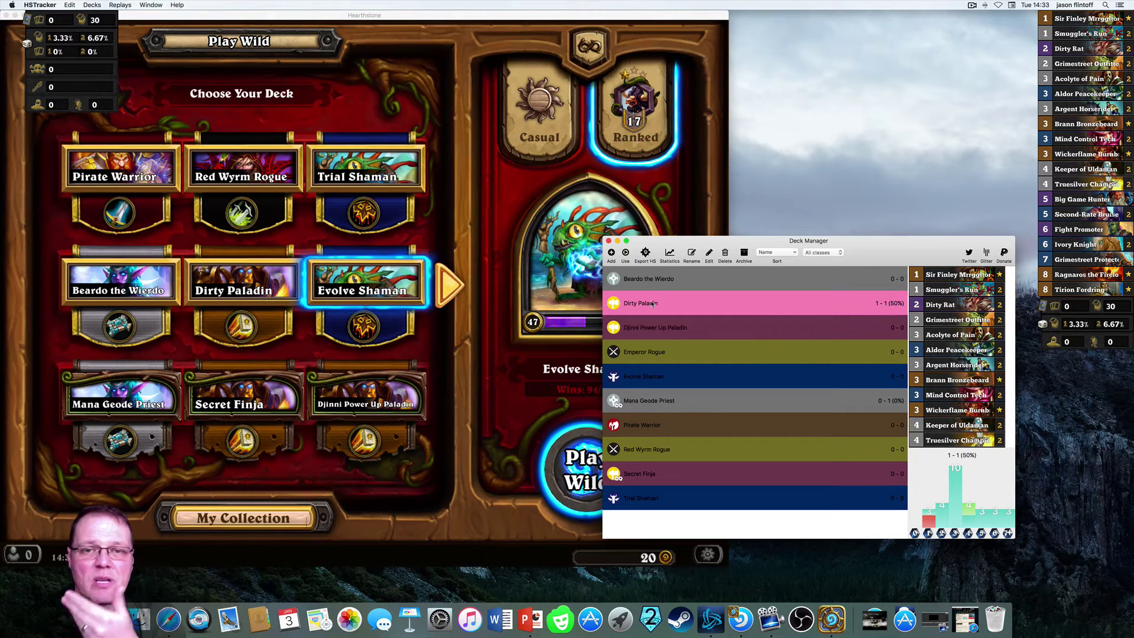
- Set Evolve Shaman as HSTracker's tracked deck, minimize the Deck Manager, and open Hearthstone's Options
{"action": "left_click", "coordinate": [652, 378]}
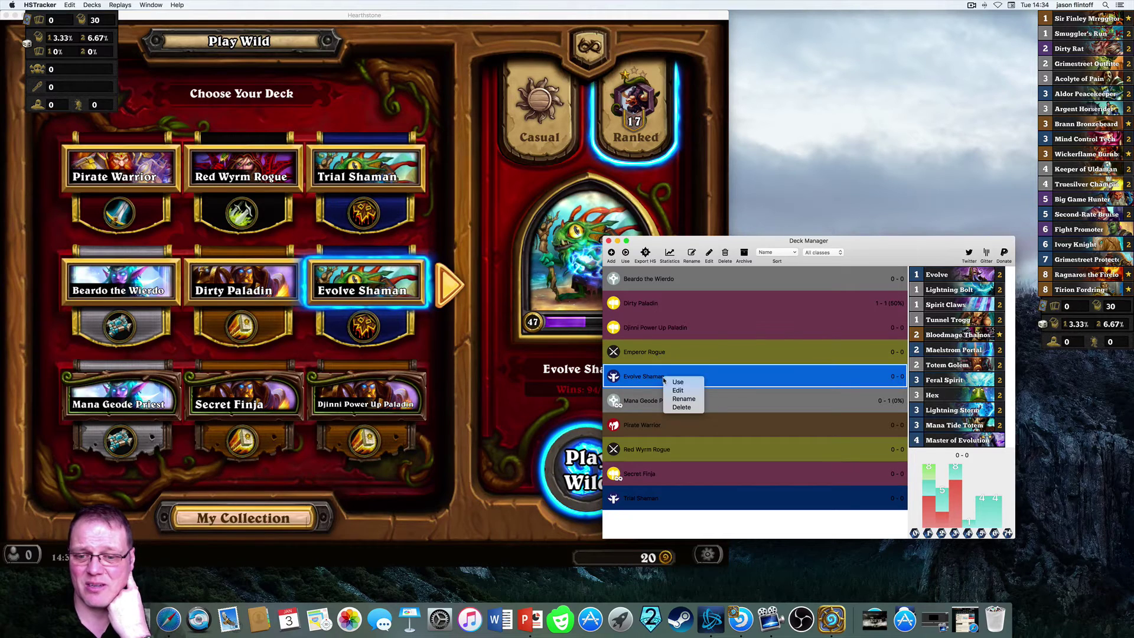
{"action": "left_click", "coordinate": [681, 384]}
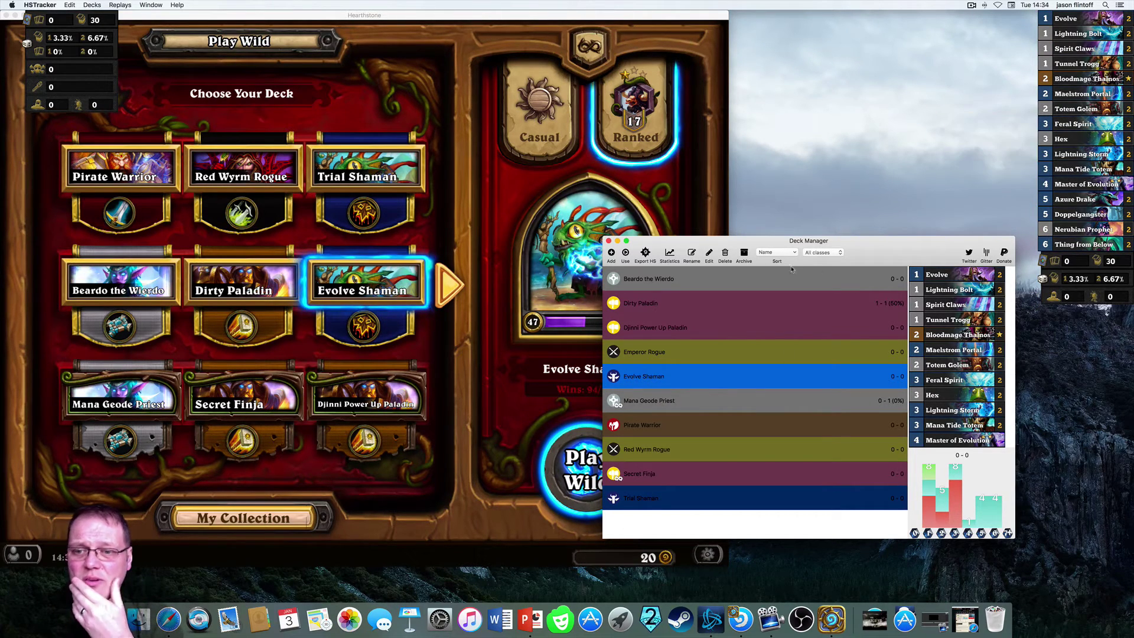
{"action": "left_click", "coordinate": [618, 241]}
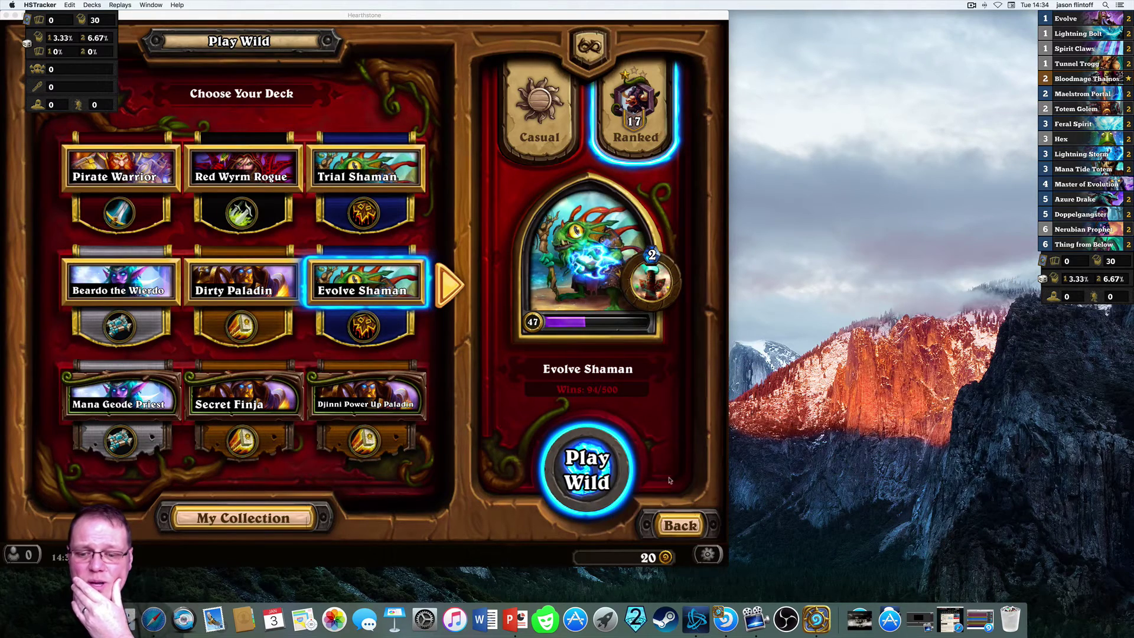
{"action": "left_click", "coordinate": [708, 555]}
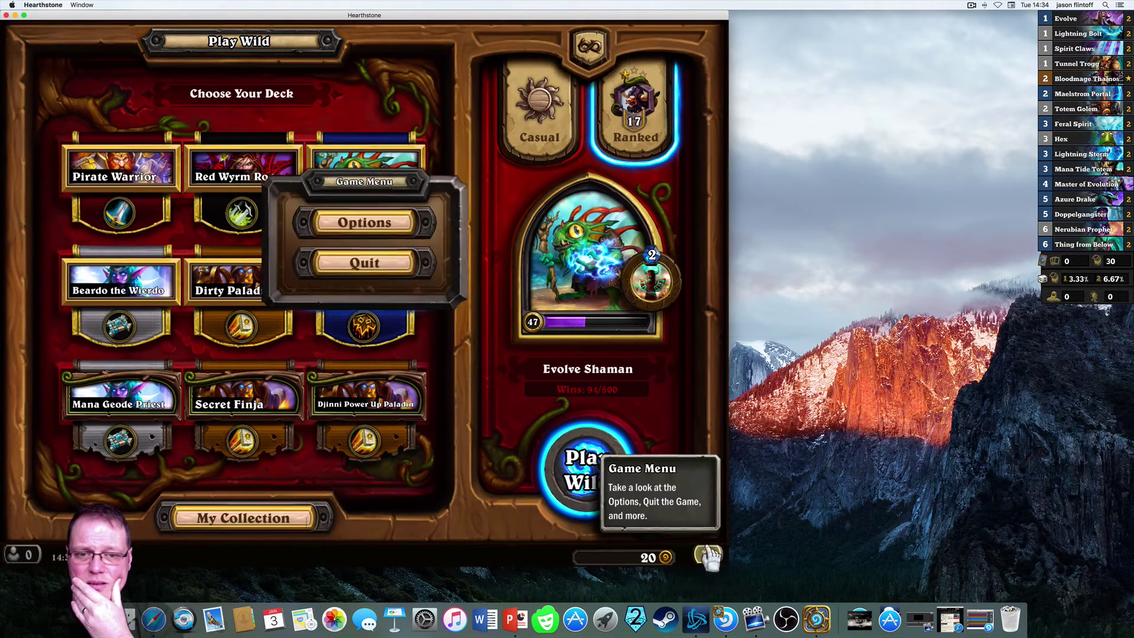
{"action": "left_click", "coordinate": [362, 222]}
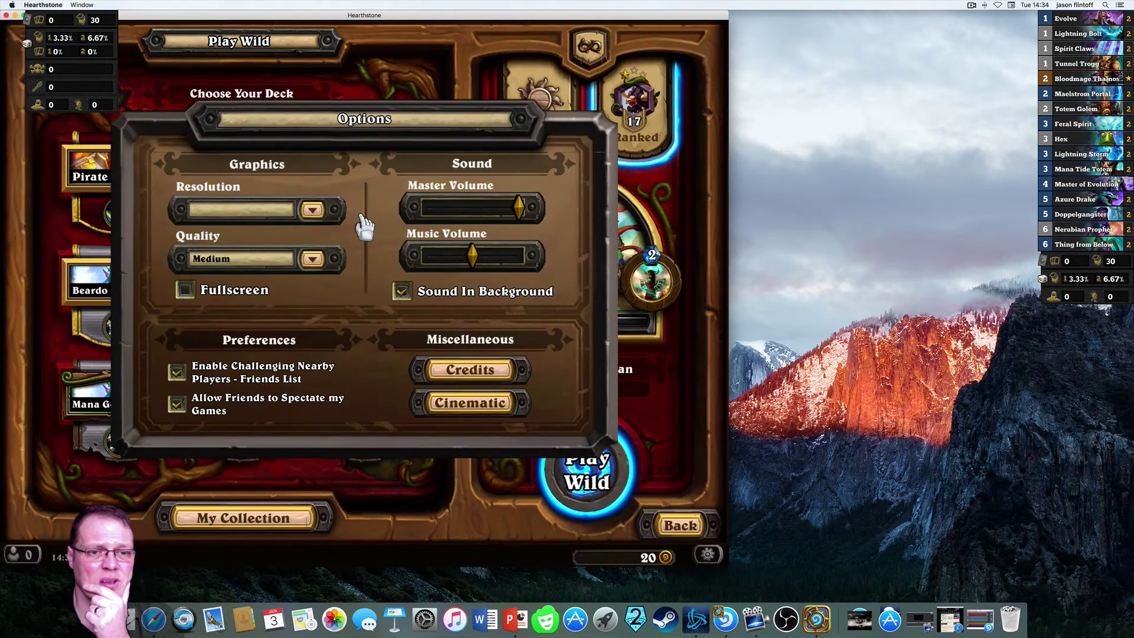
- Switch Hearthstone back to Fullscreen, close the menus, and start a Wild match
{"action": "left_click", "coordinate": [185, 290]}
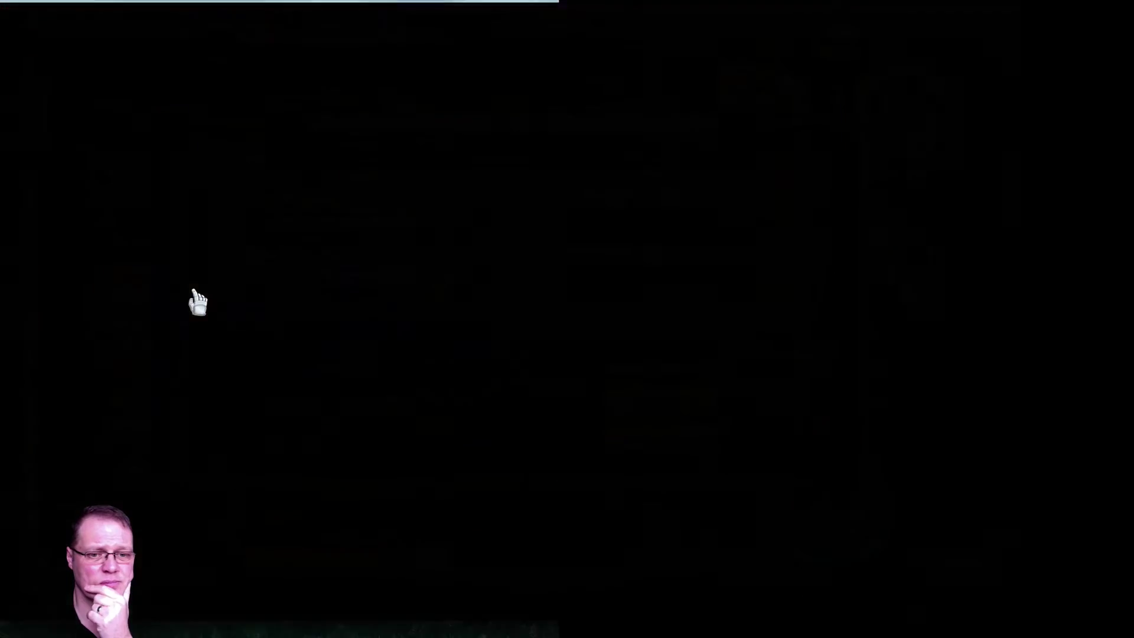
{"action": "key", "text": "Escape"}
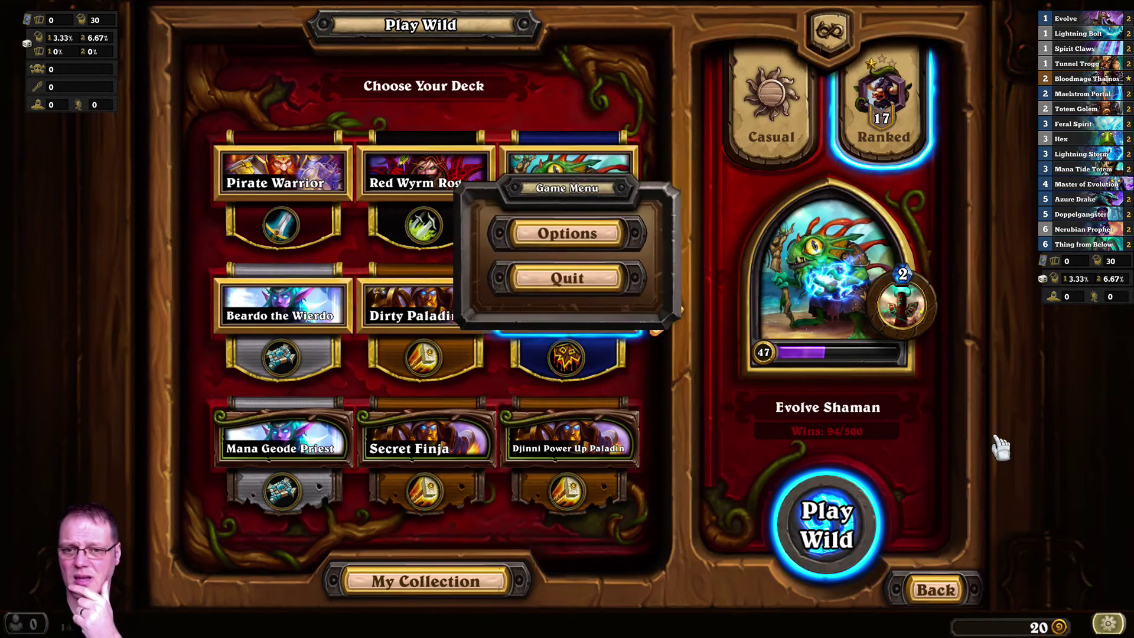
{"action": "key", "text": "Escape"}
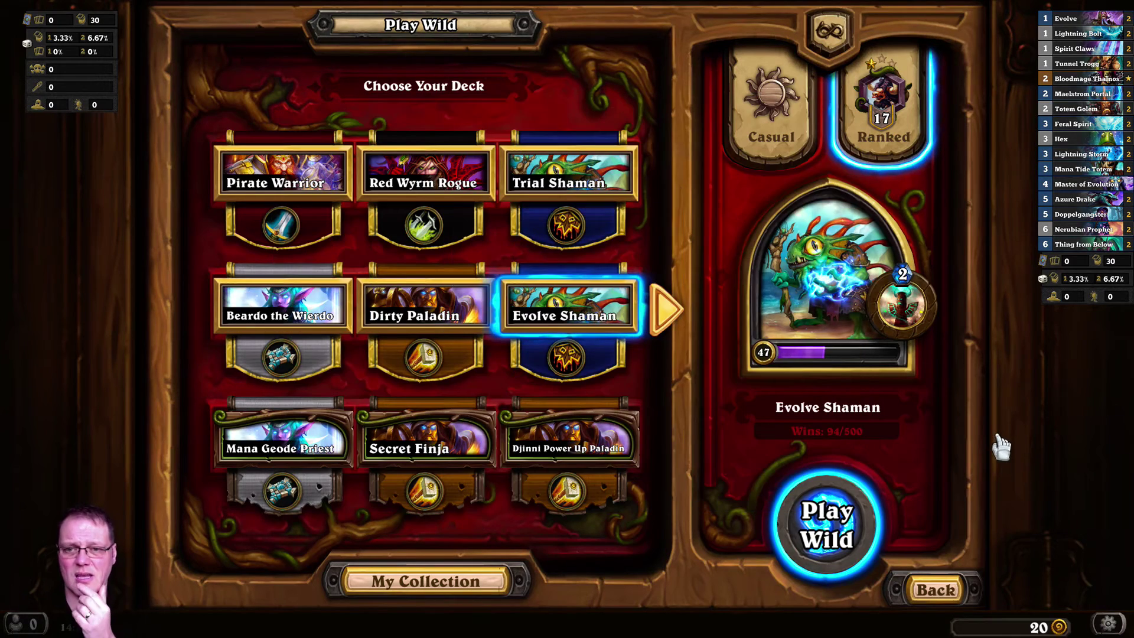
{"action": "left_click", "coordinate": [839, 523]}
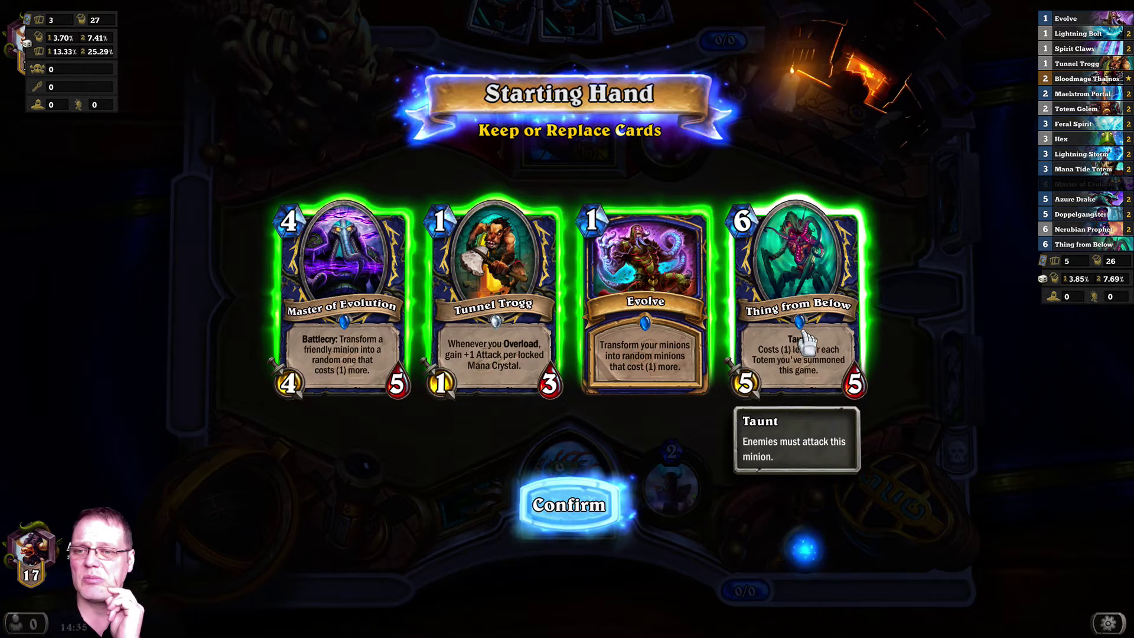
- Keep Master of Evolution, Tunnel Trogg, Evolve and Thing from Below and confirm the mulligan
{"action": "left_click", "coordinate": [560, 505]}
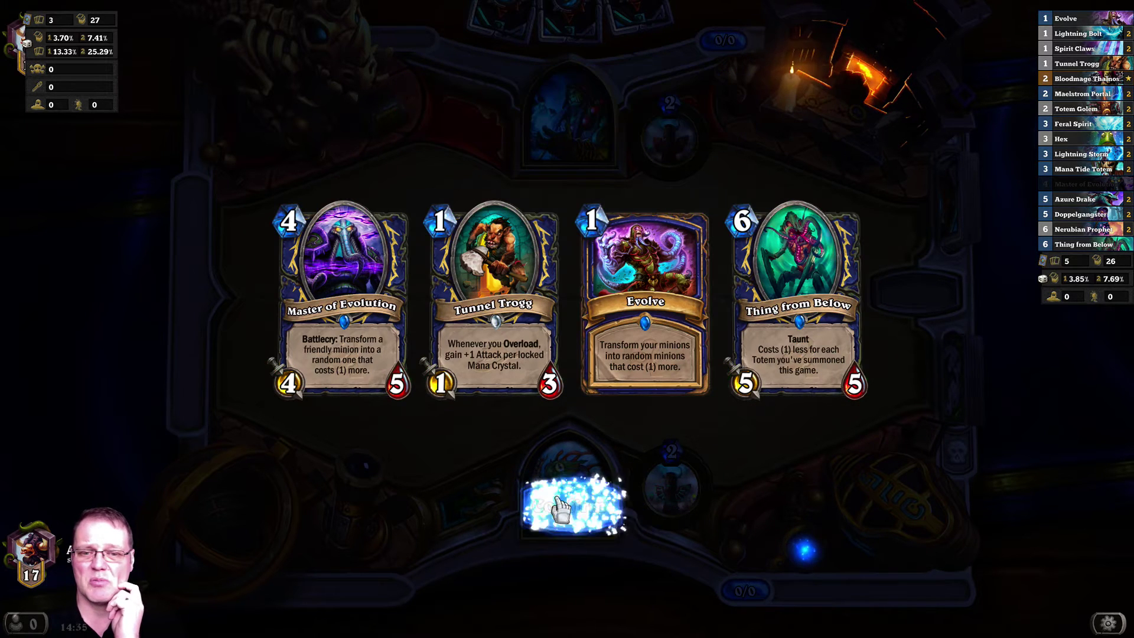